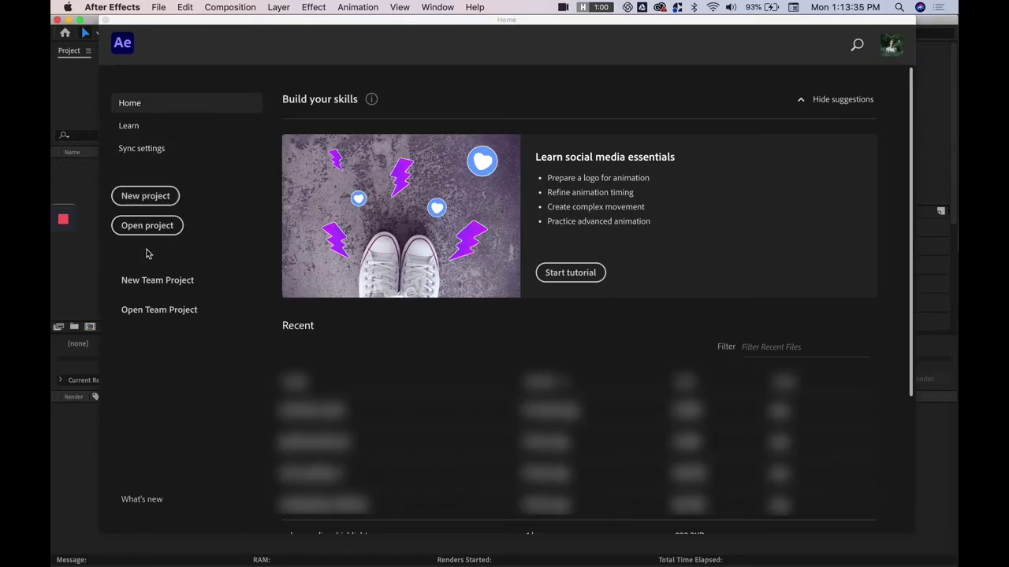
- Start a new empty project from the Home screen and begin a new composition
click(152, 197)
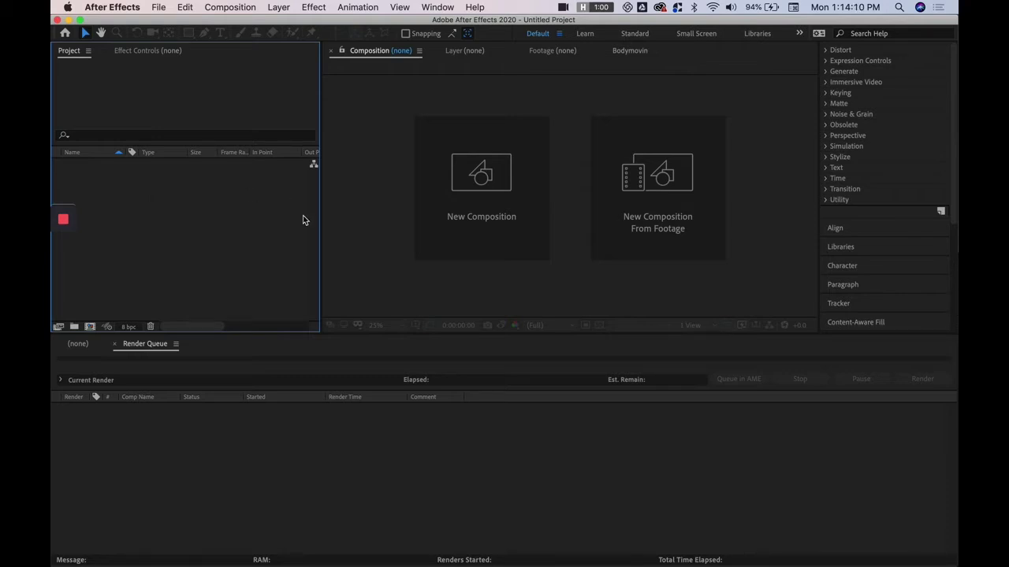
click(486, 207)
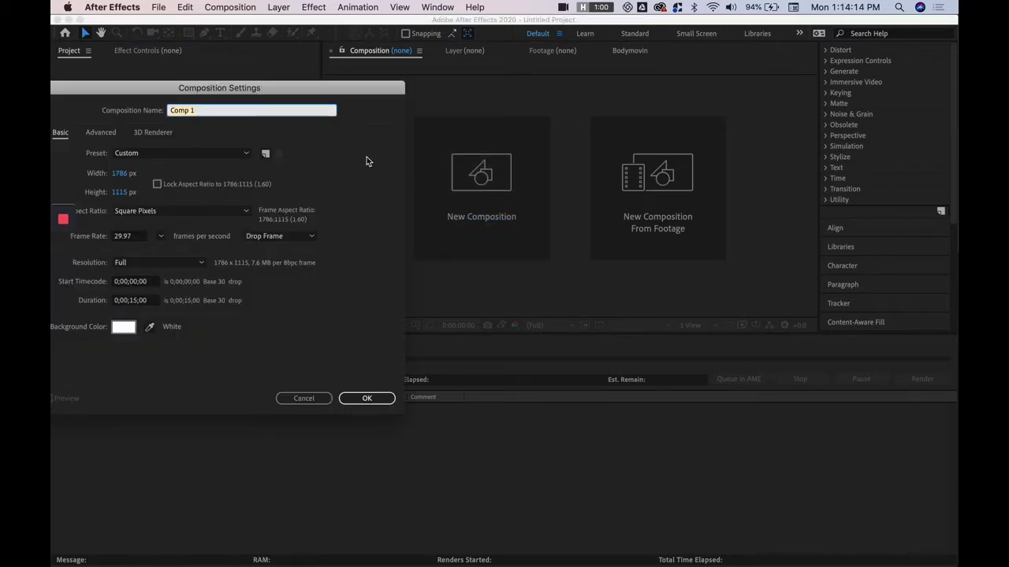
- Set the composition size to 1920×1080 and name it Foundation
drag(260, 92, 465, 92)
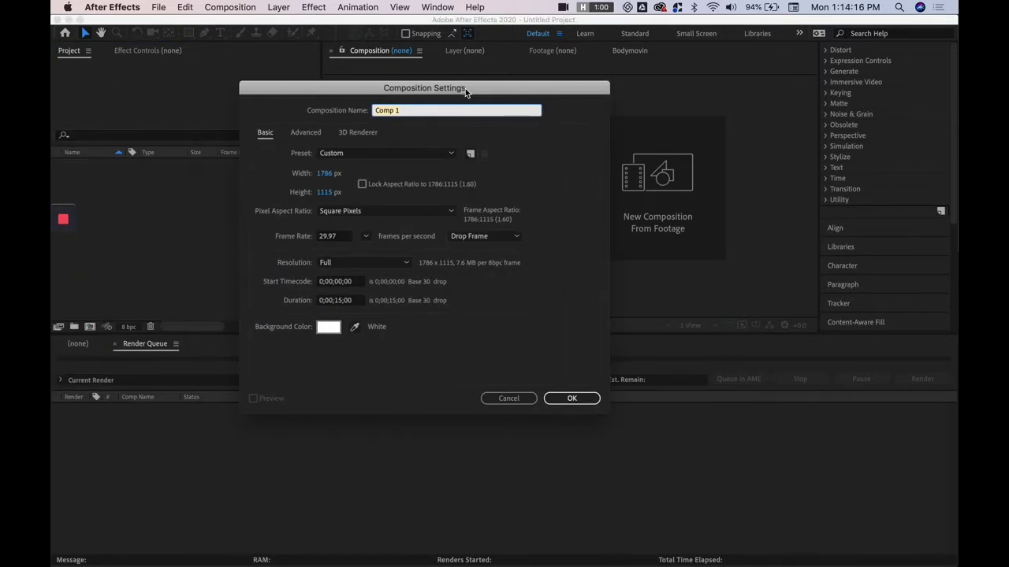
click(324, 174)
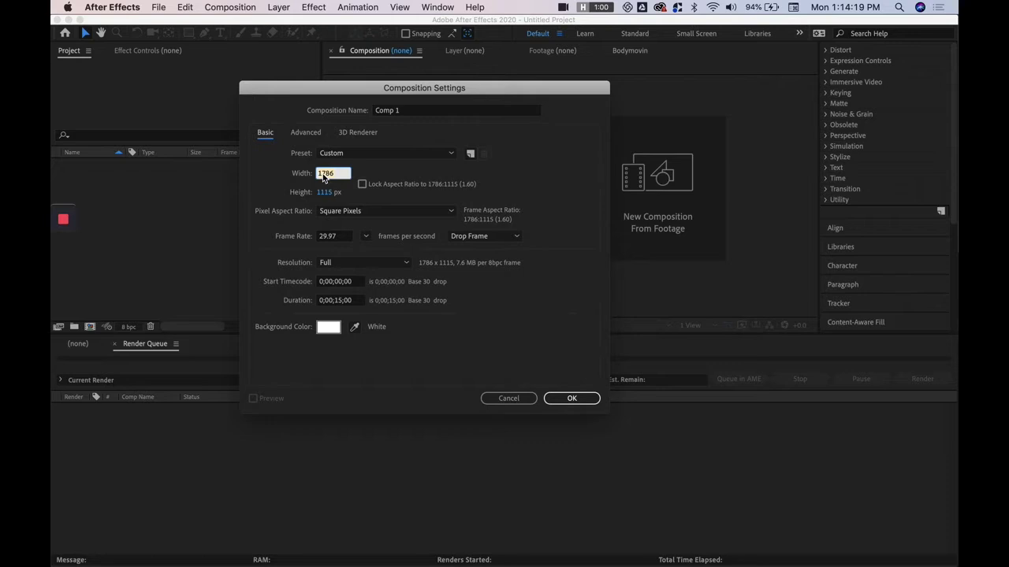
text(1920)
key(Tab)
text(1080)
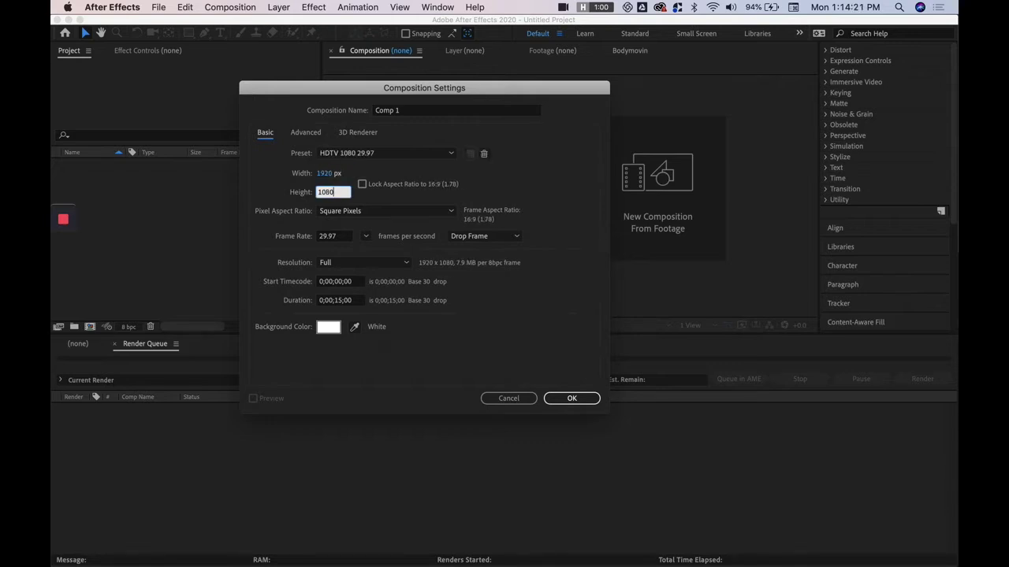
click(405, 111)
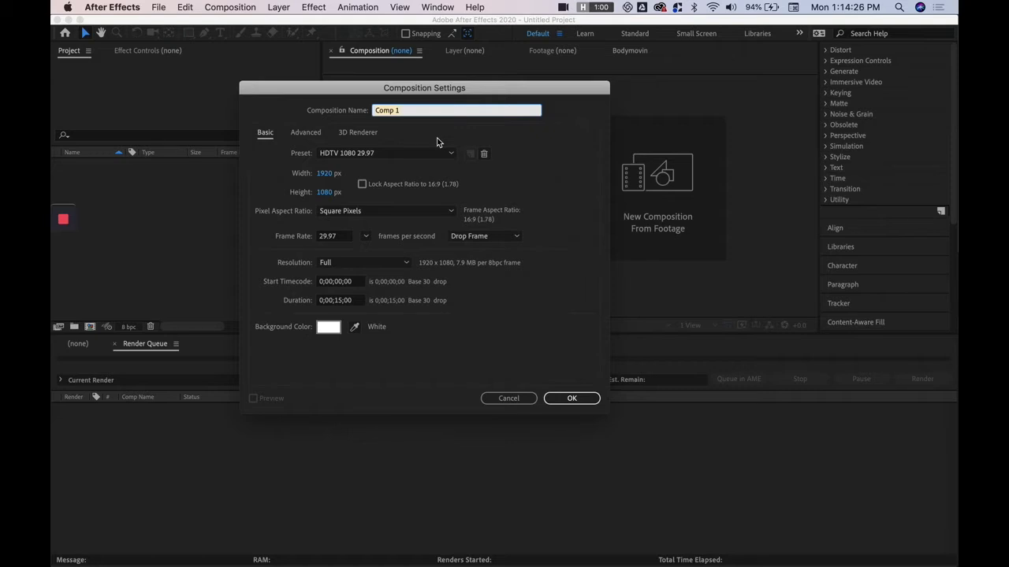
text(Foundation)
- Set the frame rate to 30 fps, keep Full resolution and start timecode 0:00:00:00
click(337, 240)
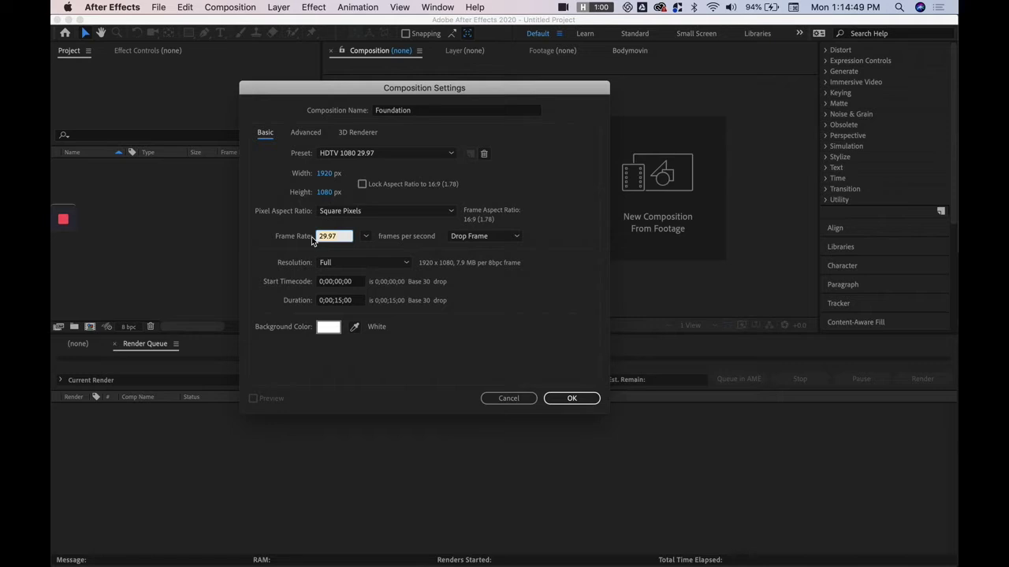
text(30)
key(Tab)
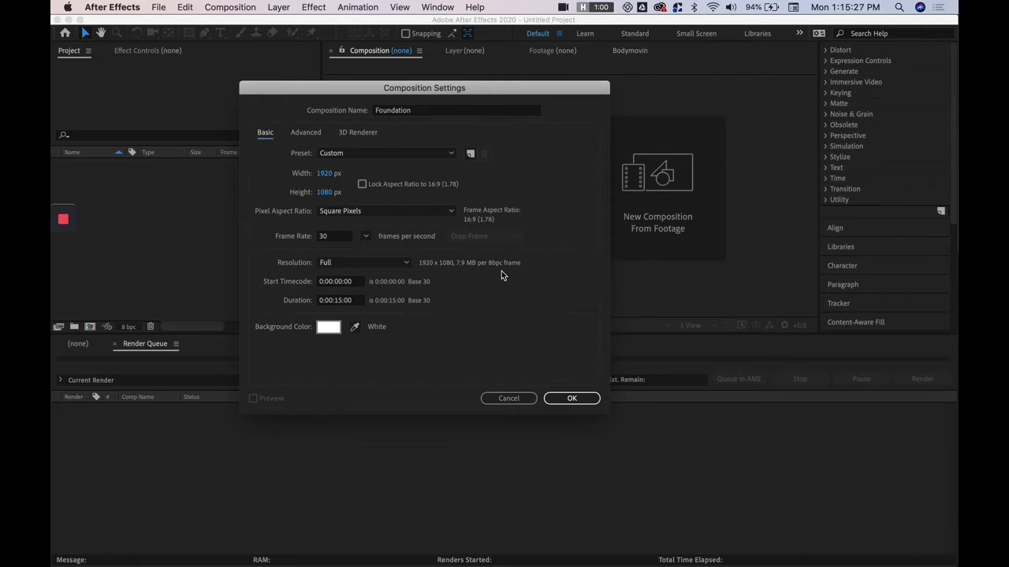
click(338, 264)
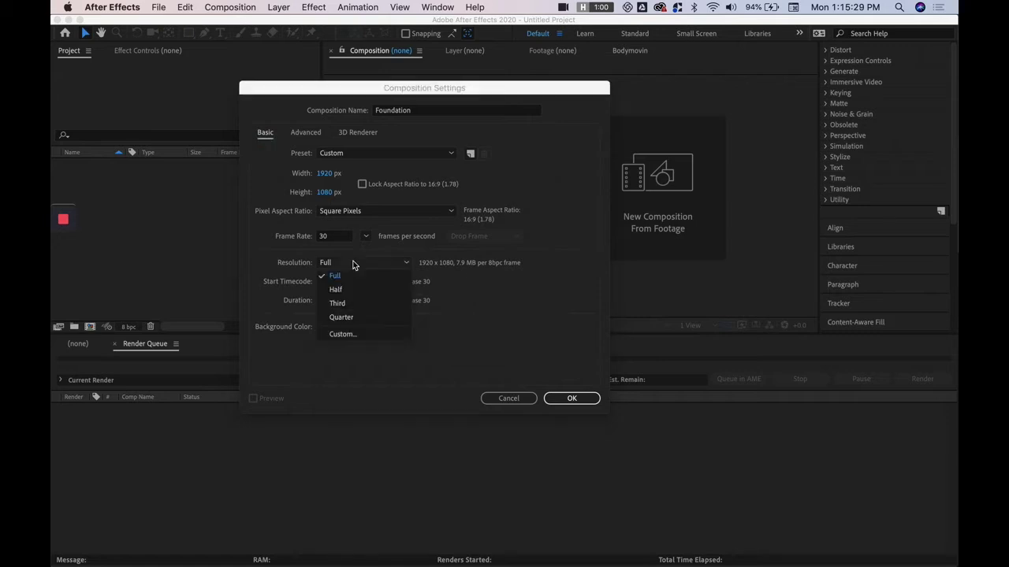
click(364, 278)
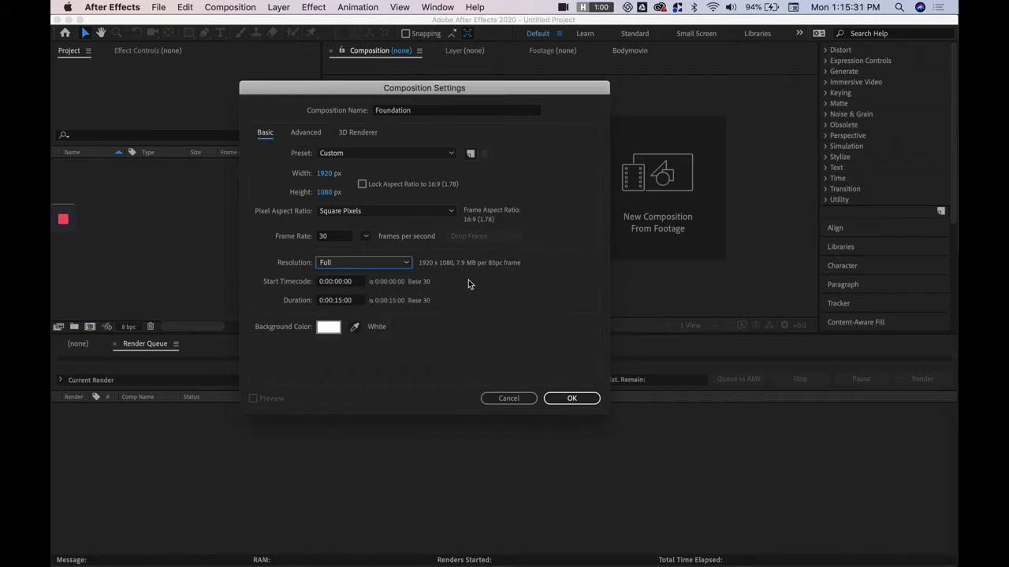
click(332, 286)
click(378, 280)
click(347, 285)
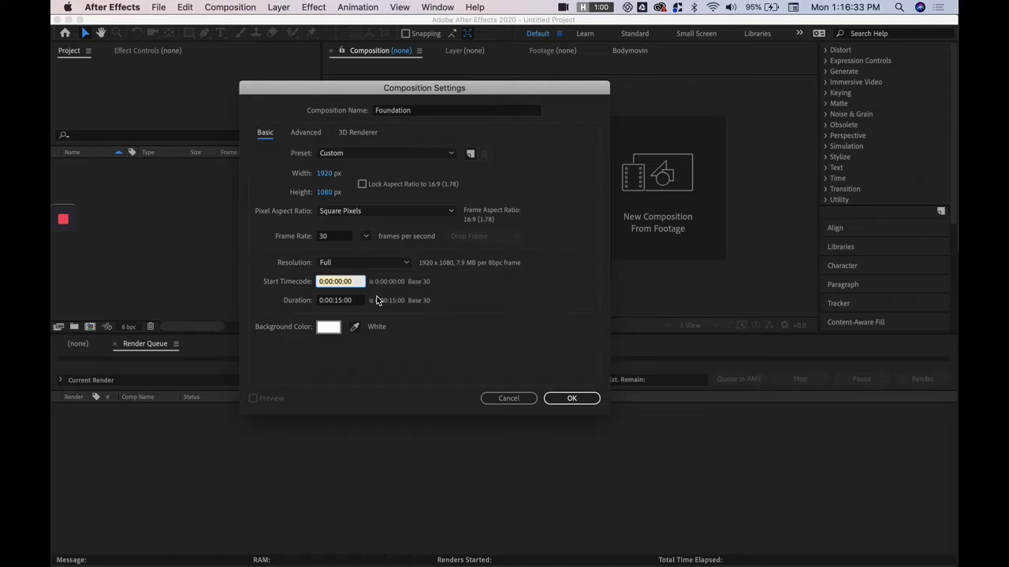
click(326, 282)
- Set the composition duration to 0:00:05:00
click(346, 302)
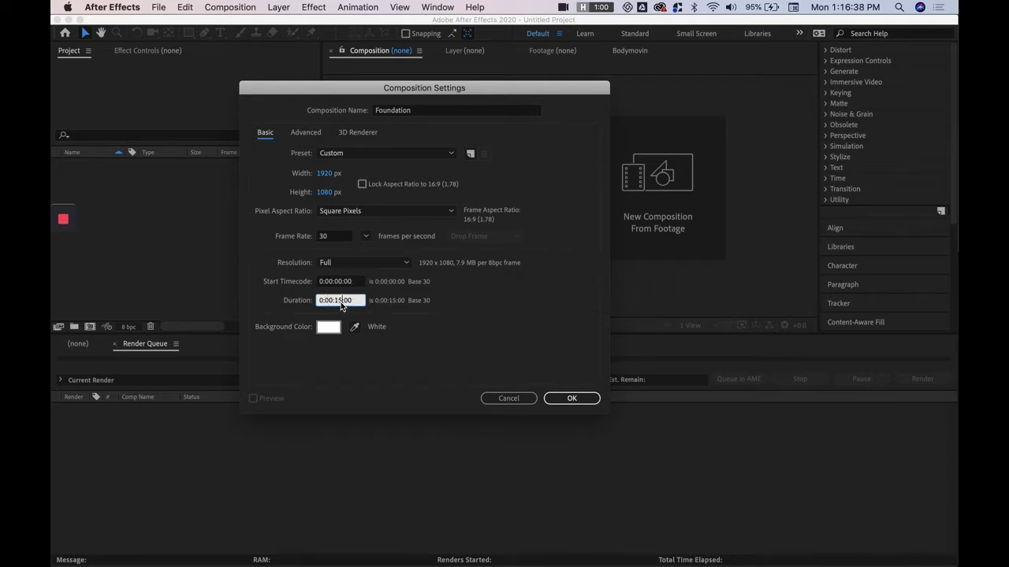
key(BackSpace)
key(BackSpace)
text(05)
click(330, 328)
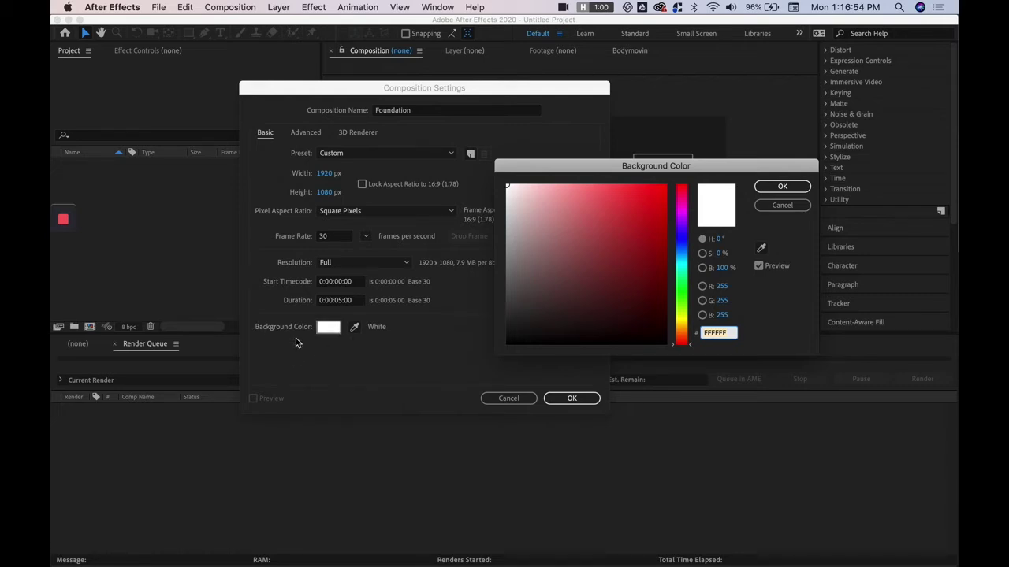
- Make the background grey 898989 and review the Advanced and 3D Renderer tabs
drag(520, 243, 487, 261)
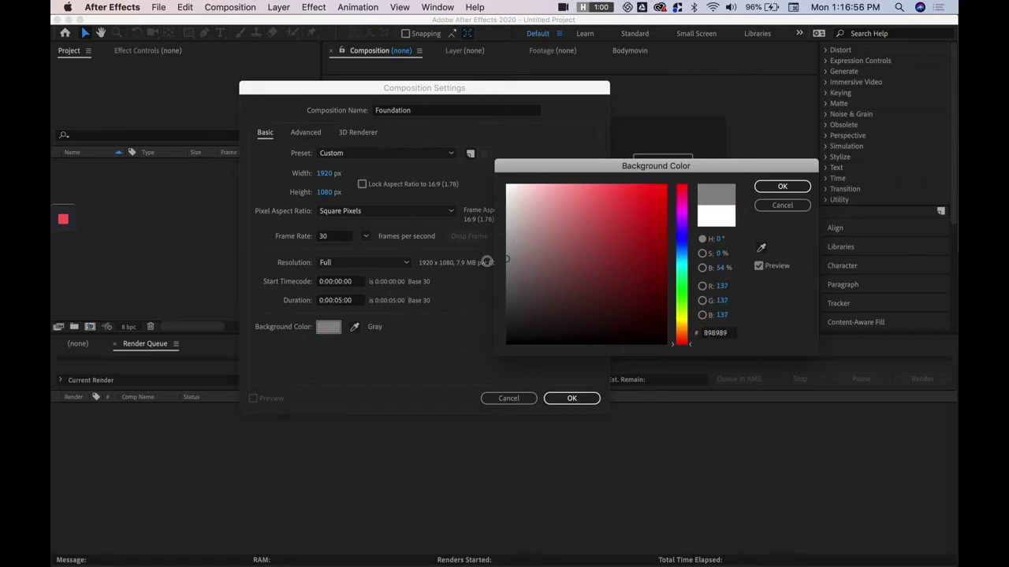
click(779, 189)
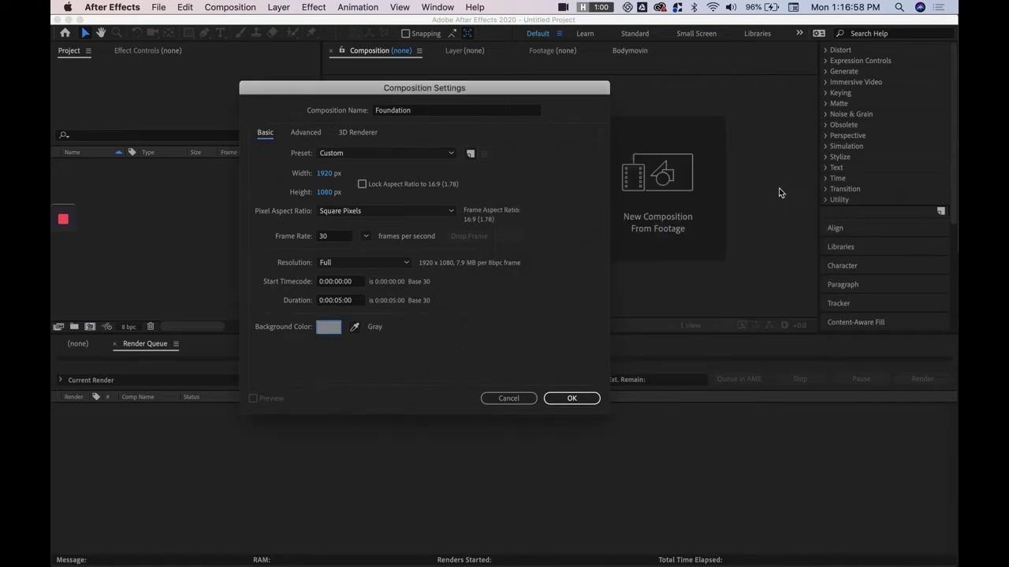
click(305, 133)
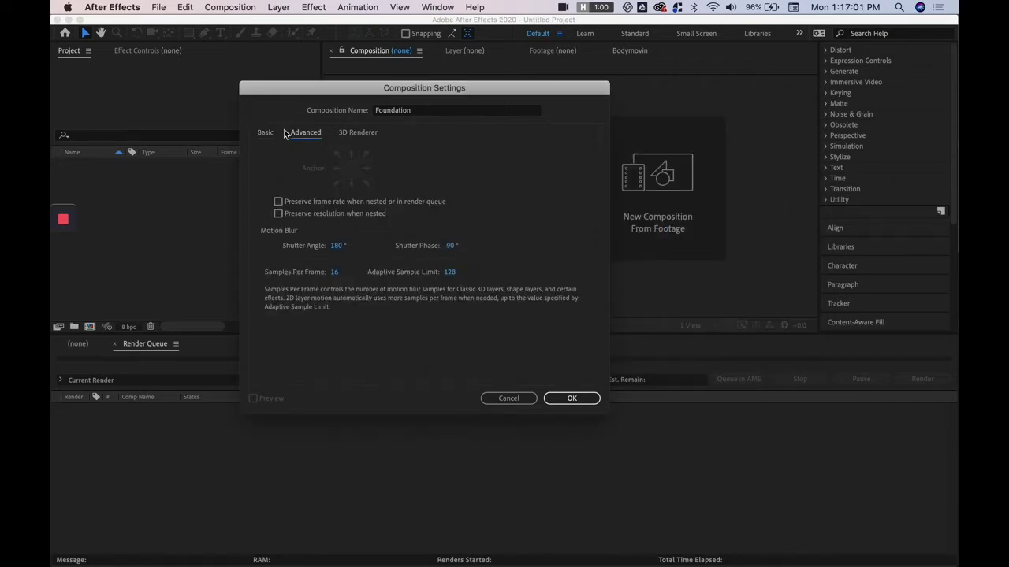
click(359, 133)
click(278, 135)
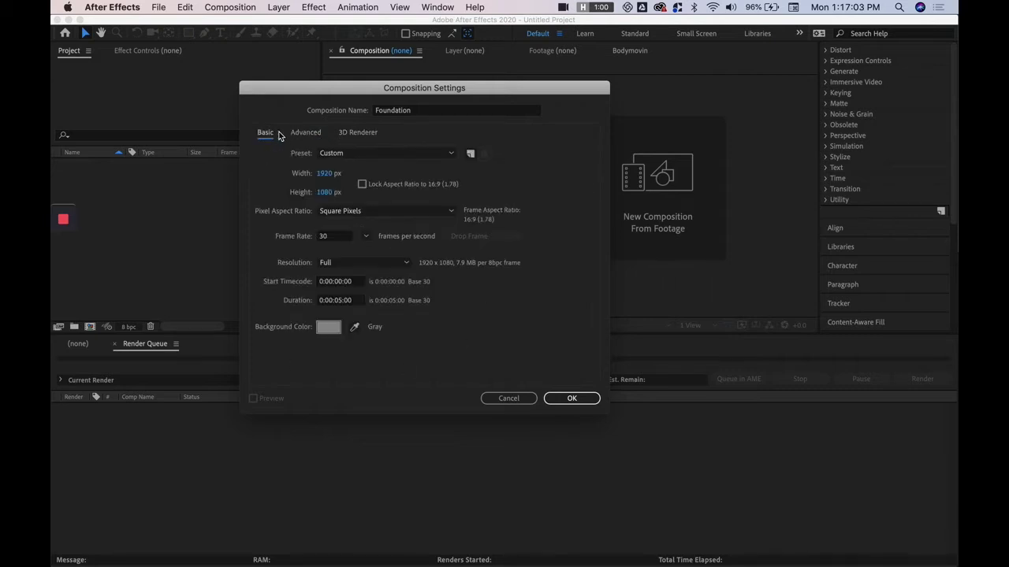
- Confirm the settings to create the Foundation composition
click(583, 402)
click(573, 400)
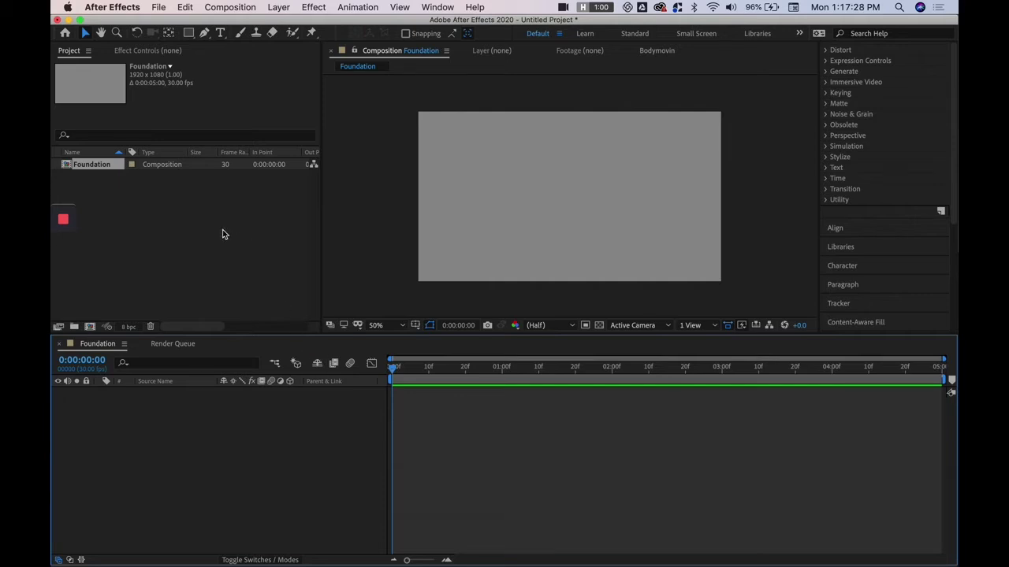
click(437, 7)
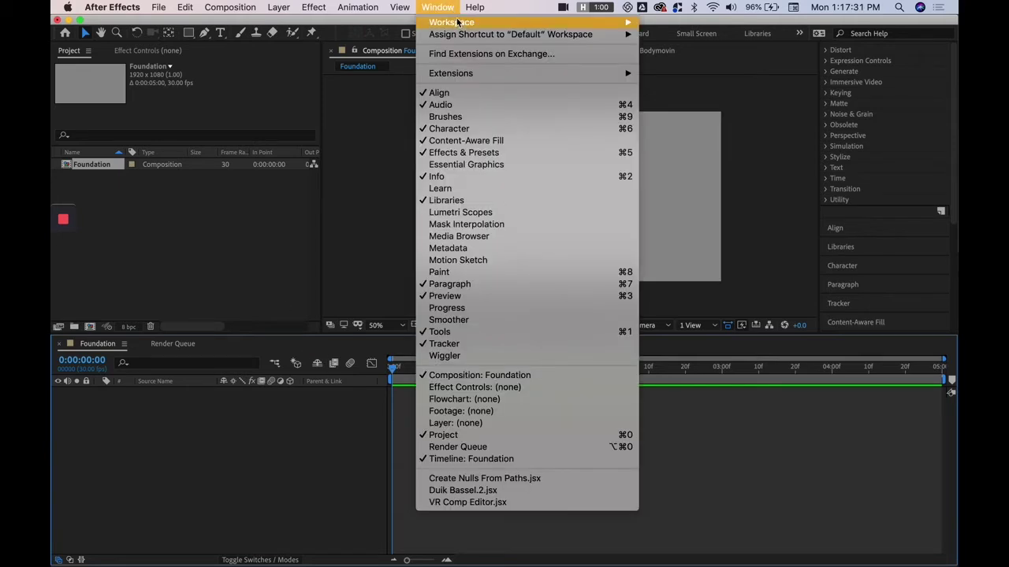
- Reset the Default workspace to its saved layout, then focus the Composition viewer
mouse_move(457, 22)
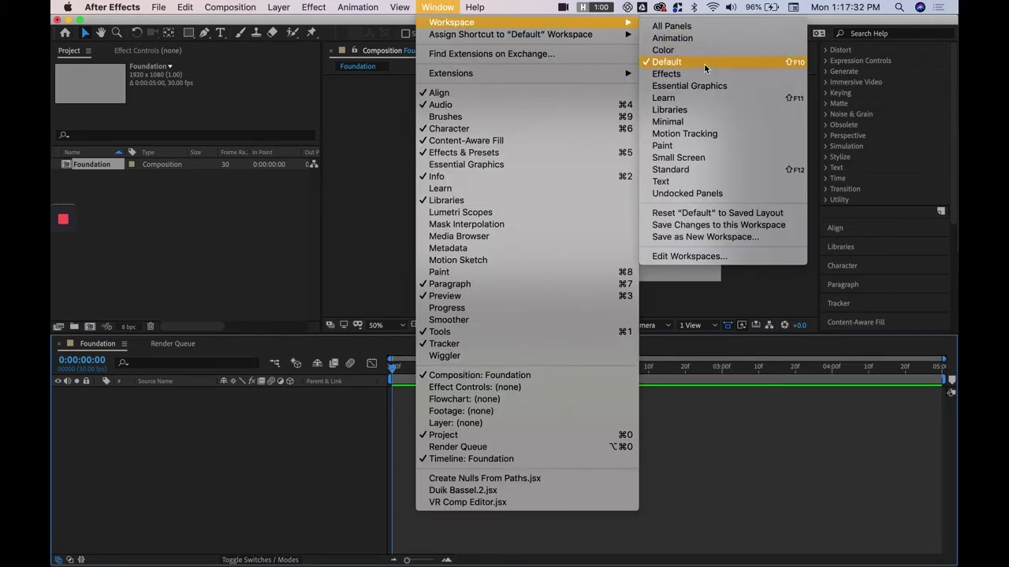
click(704, 214)
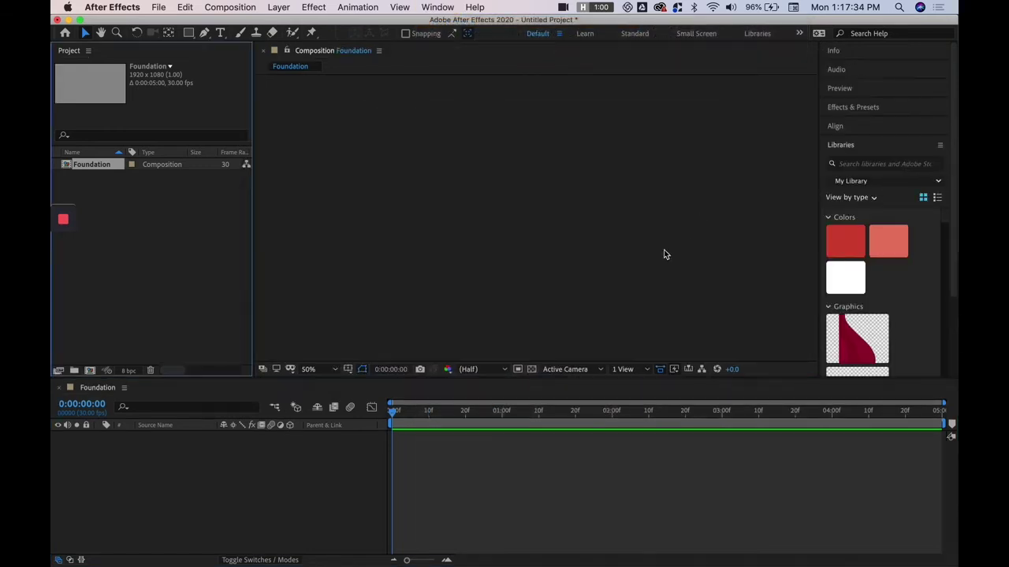
click(329, 61)
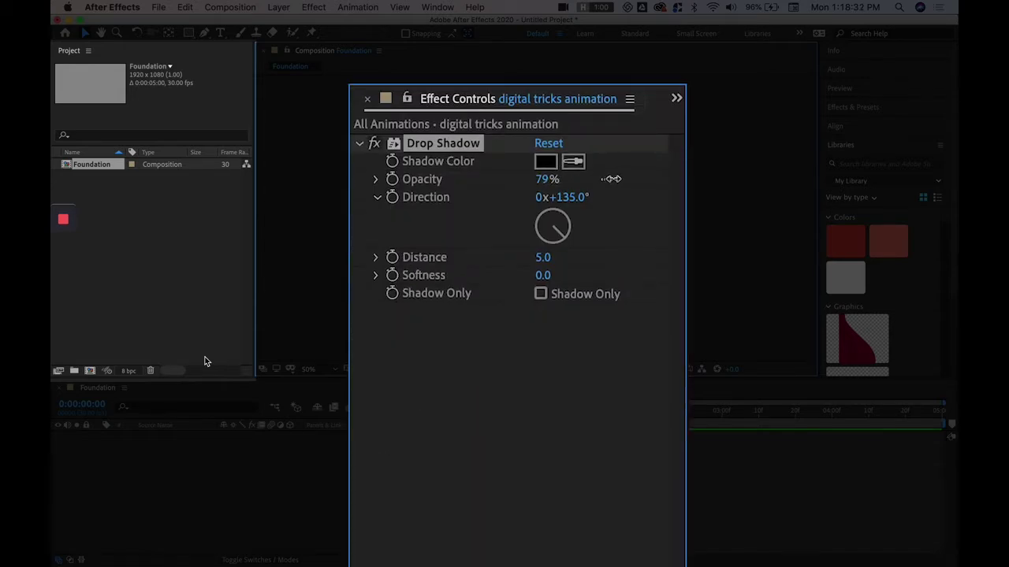
drag(612, 179, 514, 189)
drag(580, 200, 589, 237)
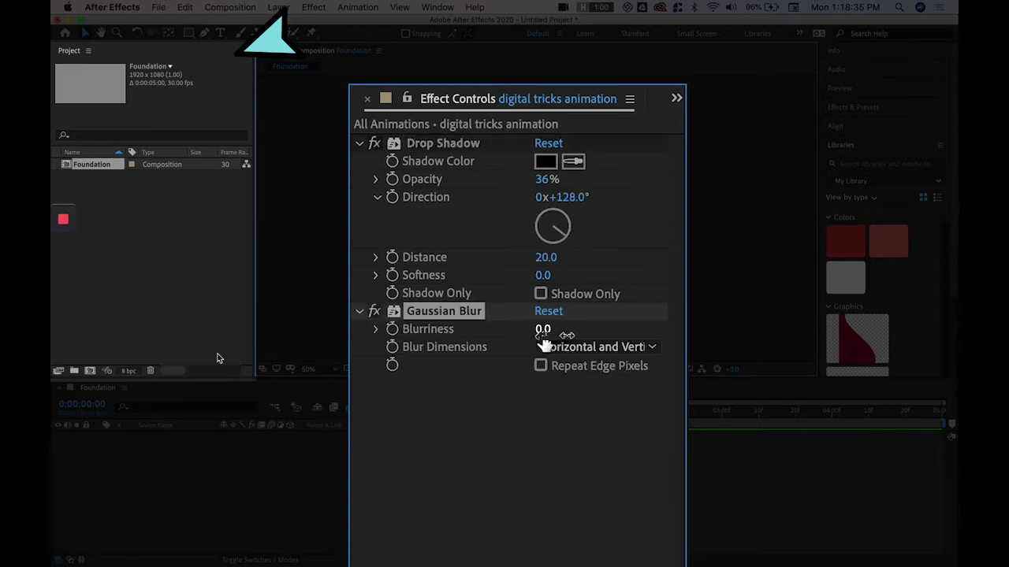
drag(545, 342, 624, 344)
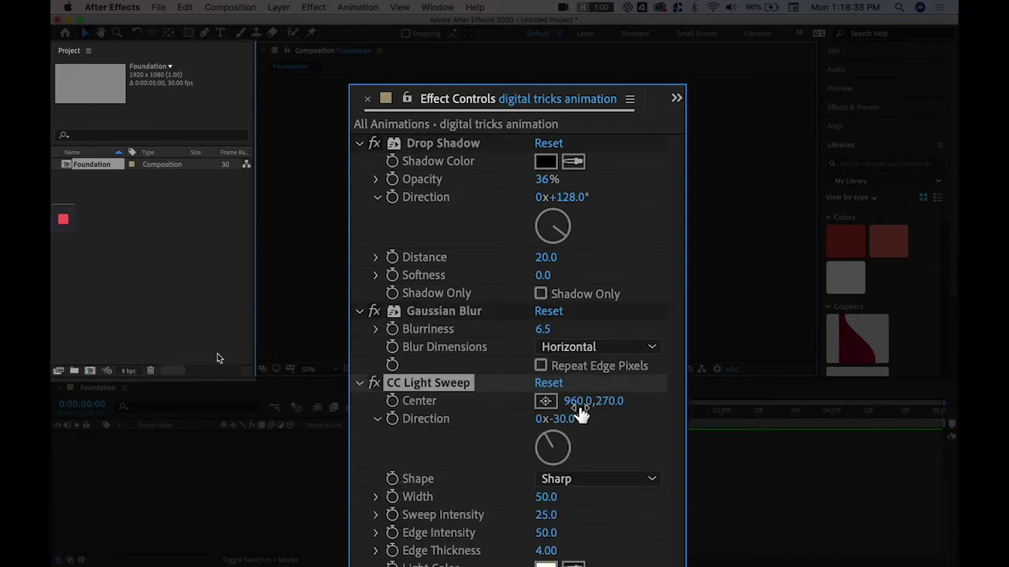
drag(575, 400, 484, 405)
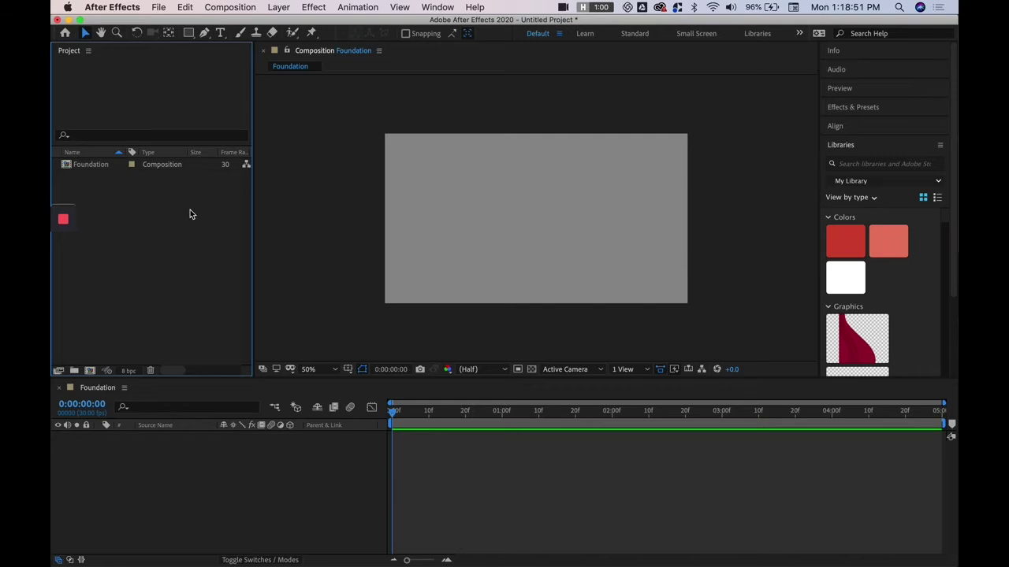
click(59, 387)
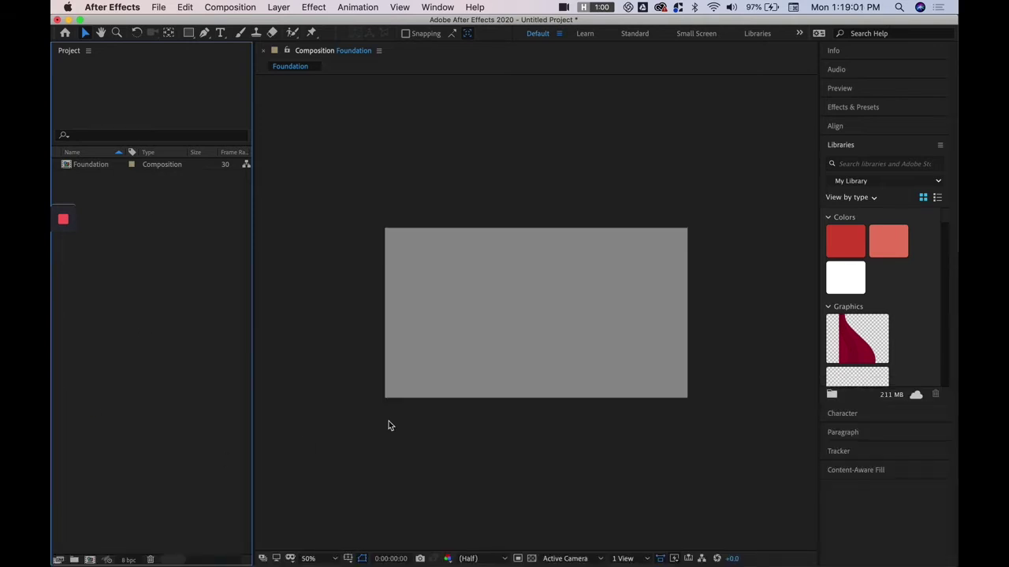
double_click(194, 167)
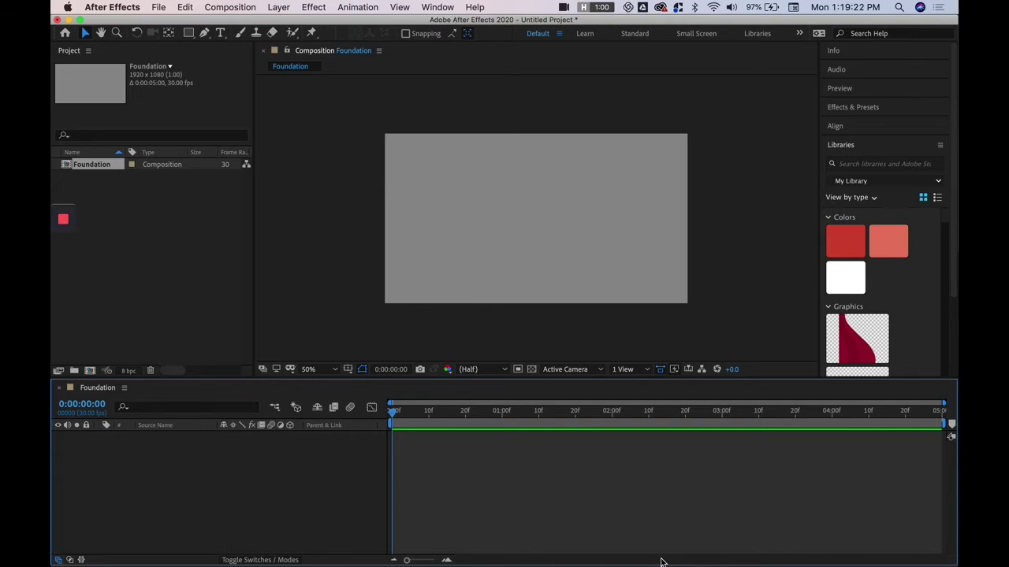
click(278, 7)
- Add a new black solid layer and make it a narrow column around its centre
mouse_move(287, 34)
click(444, 37)
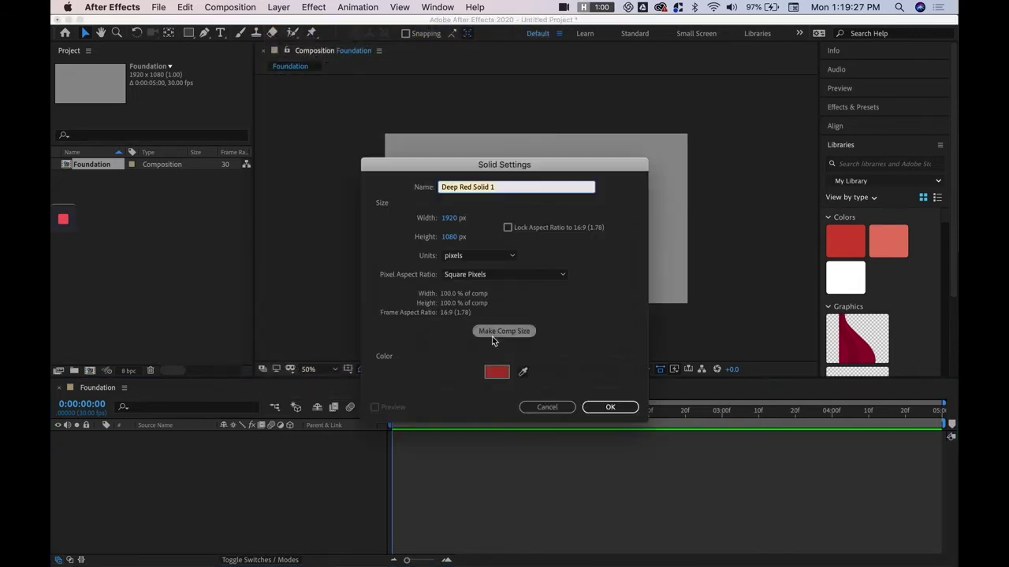
key(Return)
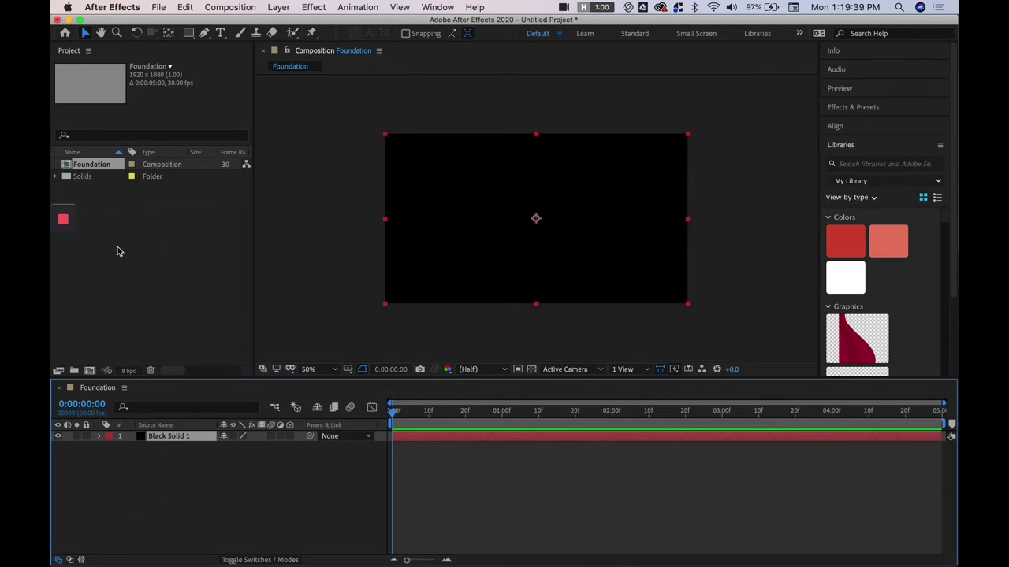
drag(688, 219, 490, 240)
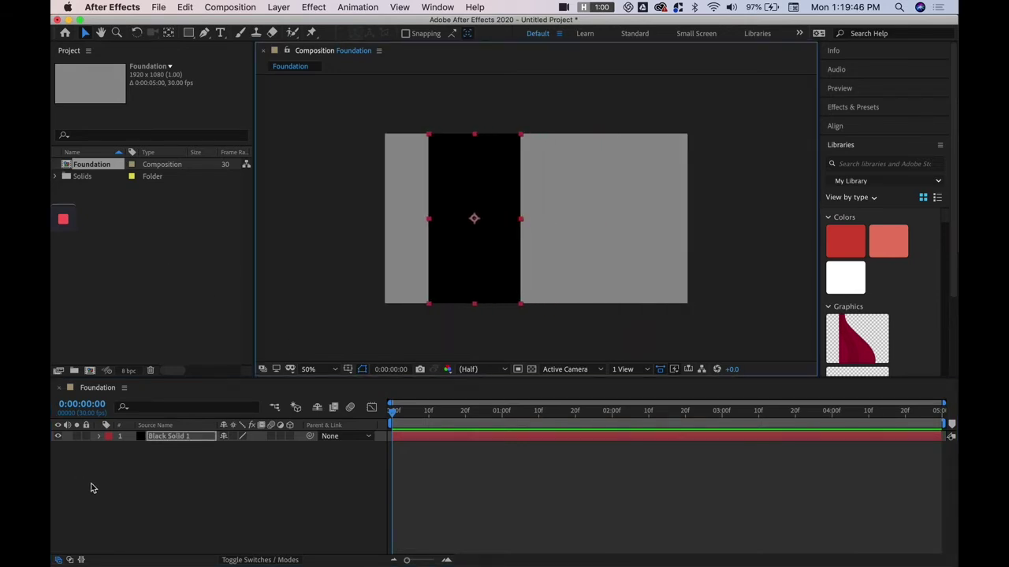
- Duplicate Black Solid 1, then delete both solid layers
click(205, 441)
key(super+d)
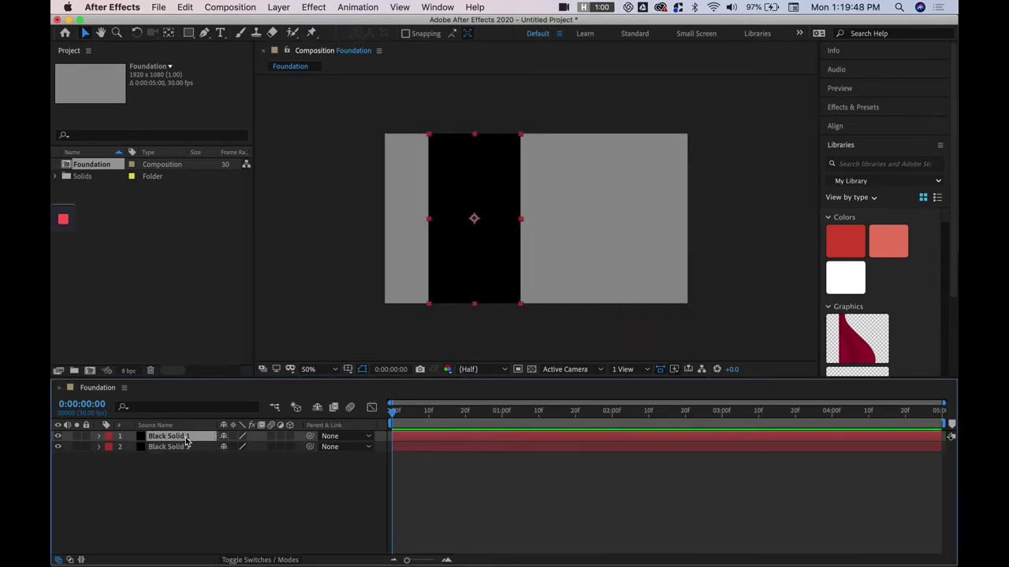
key(super+a)
key(Delete)
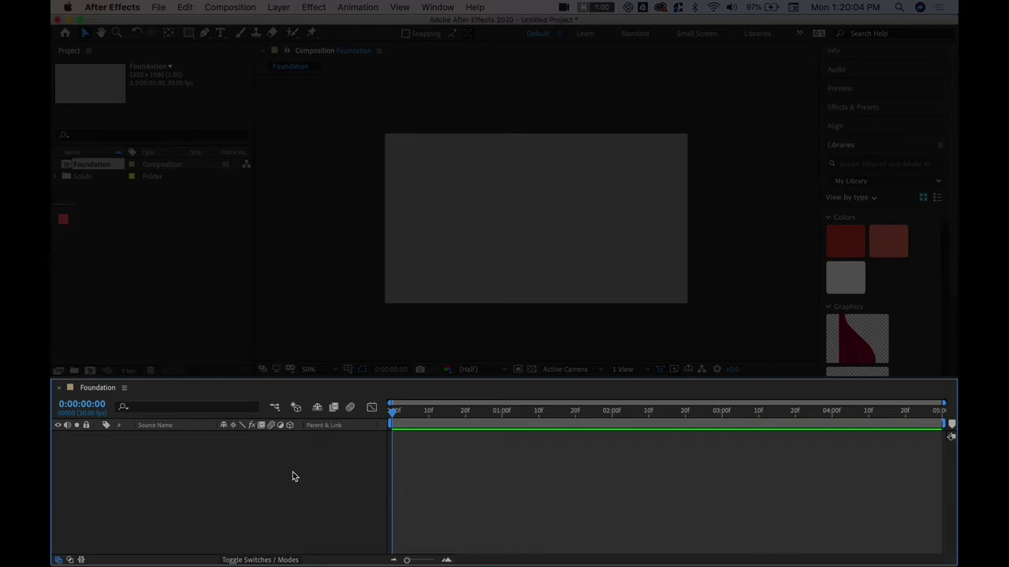
- Undo the deletion to restore both Black Solid 1 layers
key(super+z)
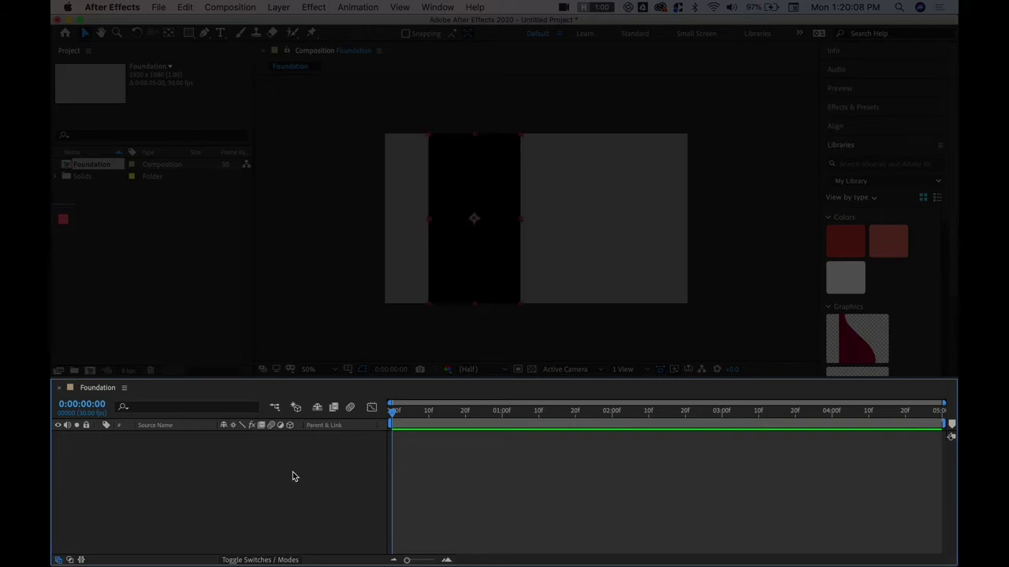
click(160, 474)
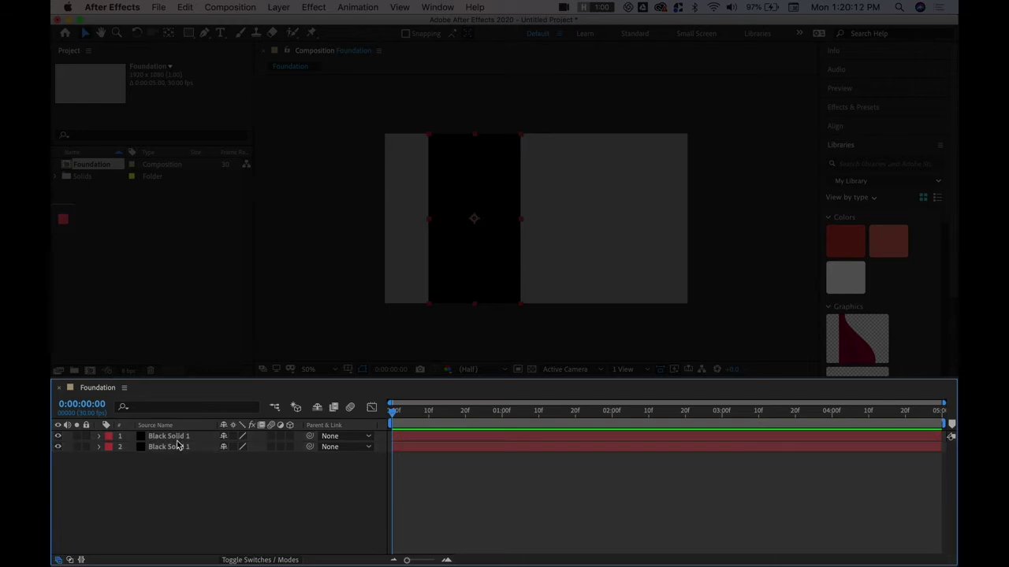
click(173, 437)
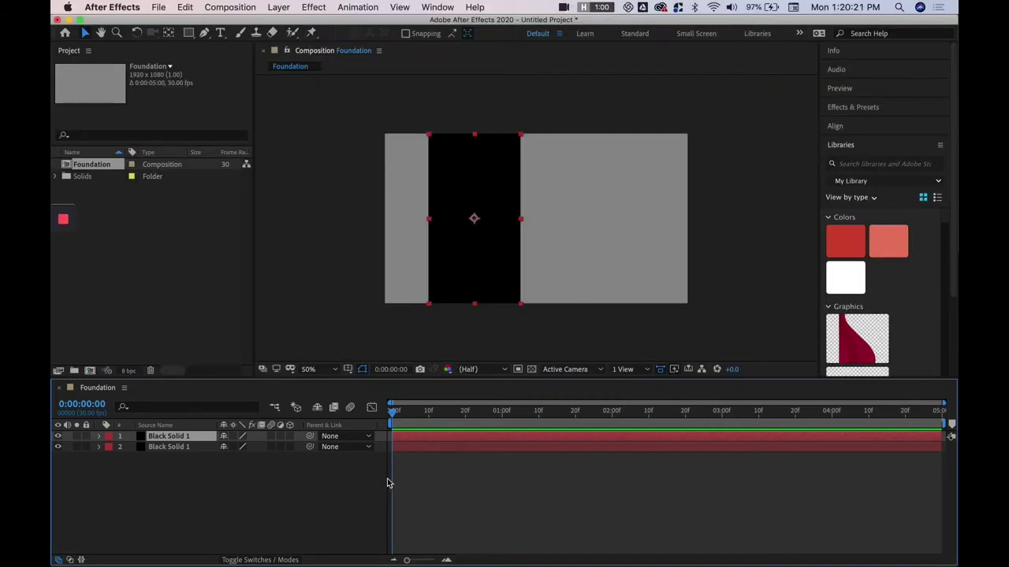
click(389, 482)
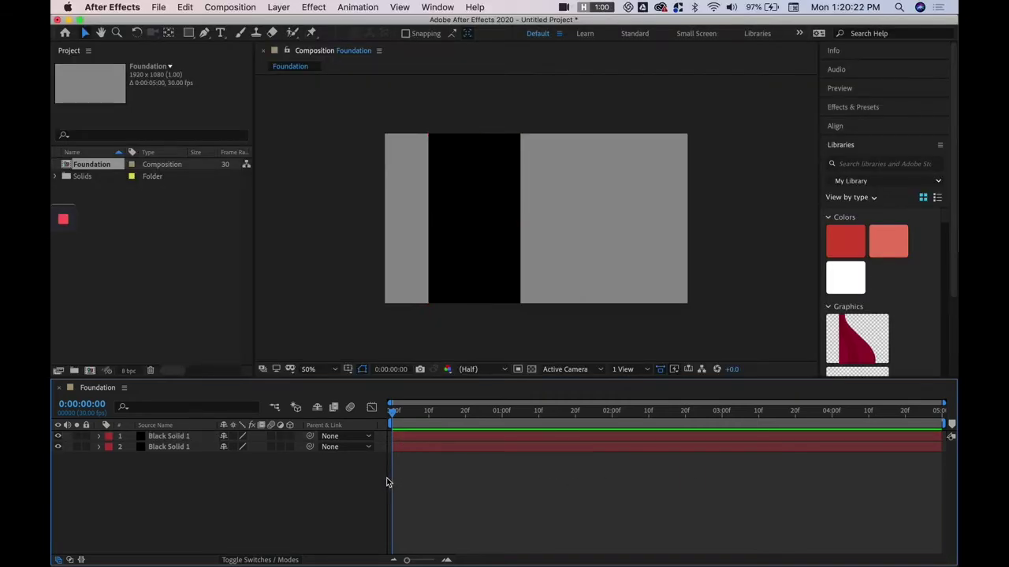
drag(390, 483, 456, 482)
drag(285, 455, 234, 455)
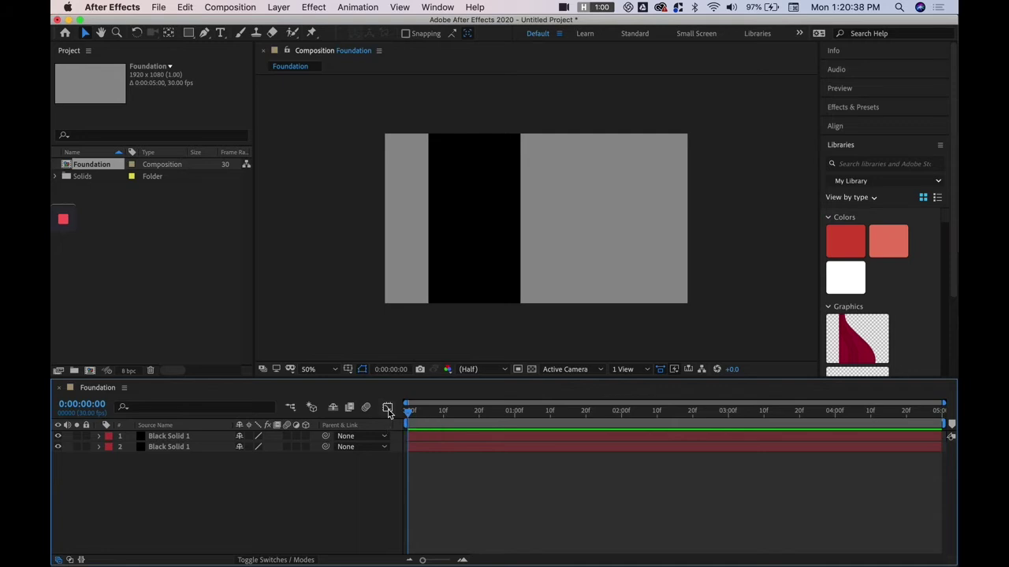
- Move the second Black Solid 1 layer to the right, forming a second black column
click(192, 445)
key(ctrl+Up)
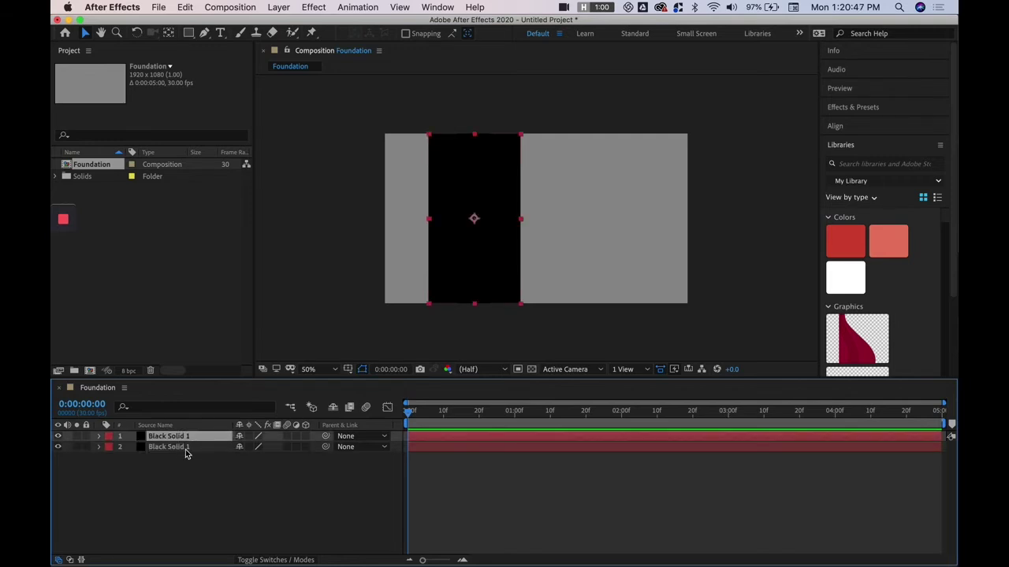
click(188, 451)
drag(493, 250, 618, 250)
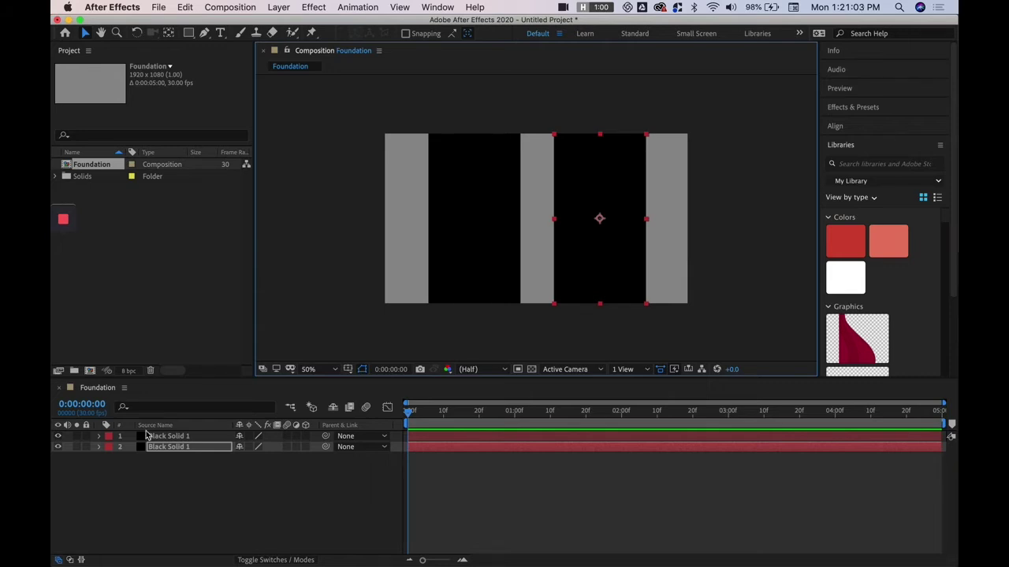
- Pre-compose both Black Solid 1 layers into a new composition named 'Asset 1'
click(198, 445)
key(super+a)
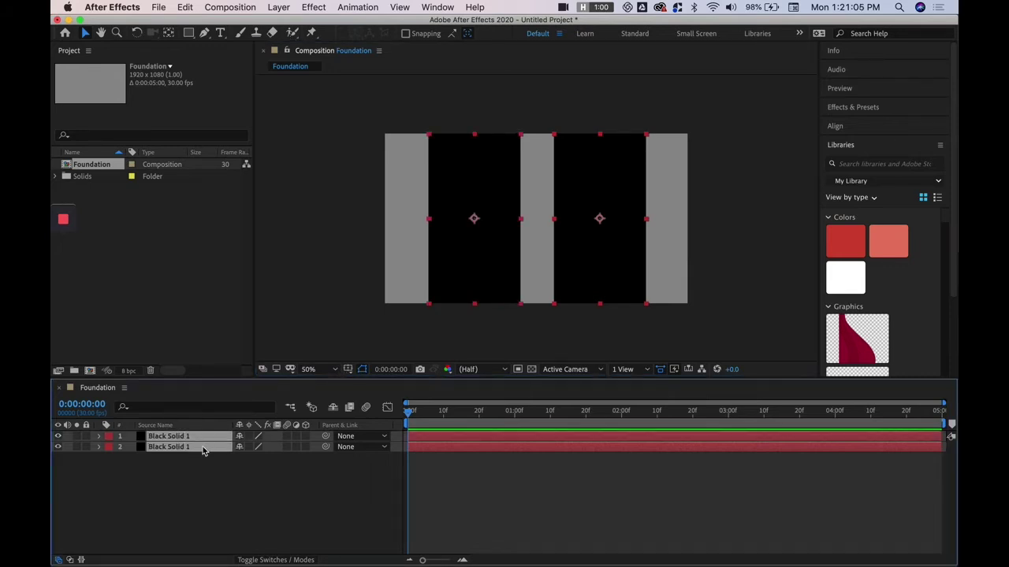
right_click(202, 446)
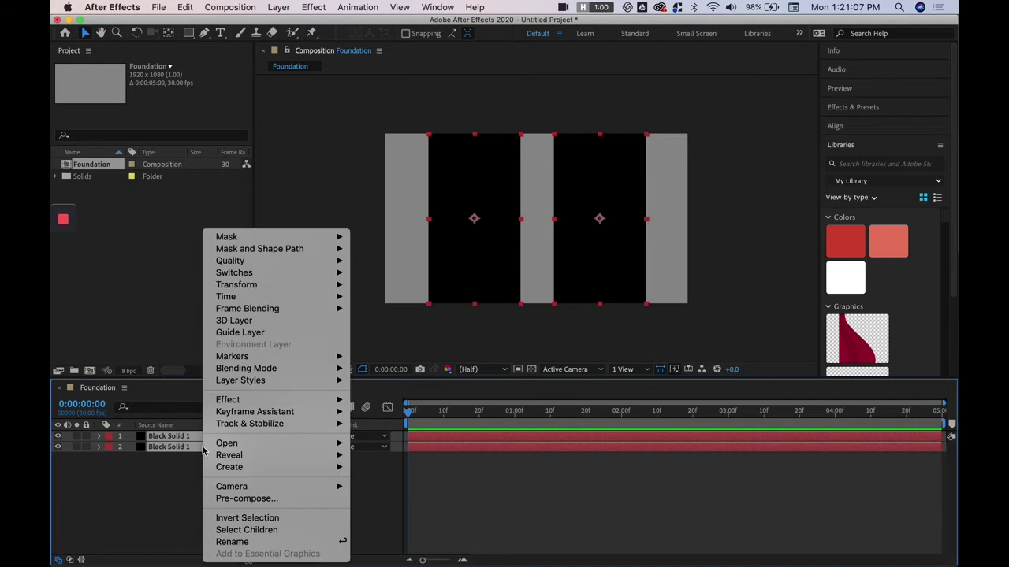
click(237, 499)
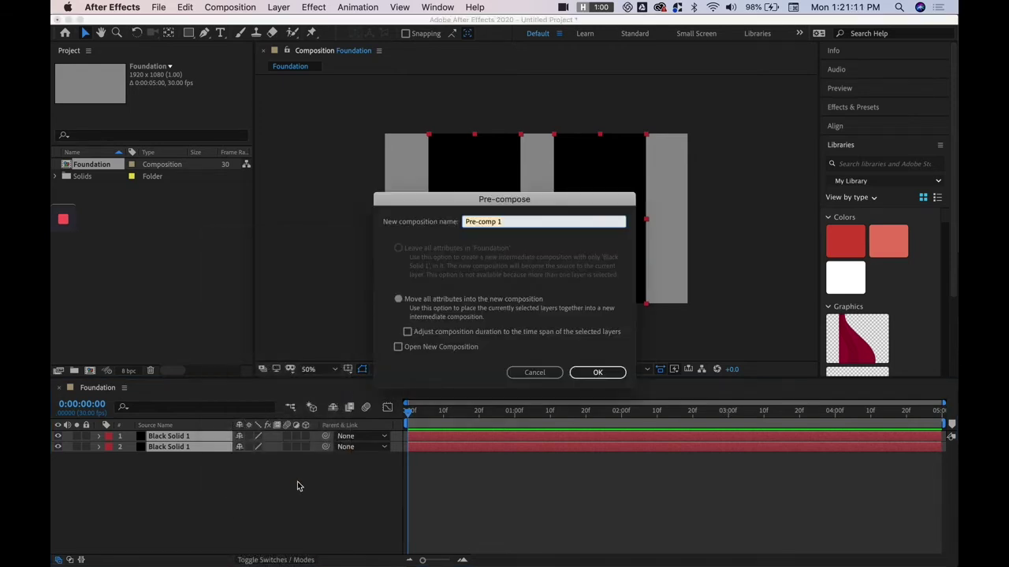
text(Asset 1)
click(596, 372)
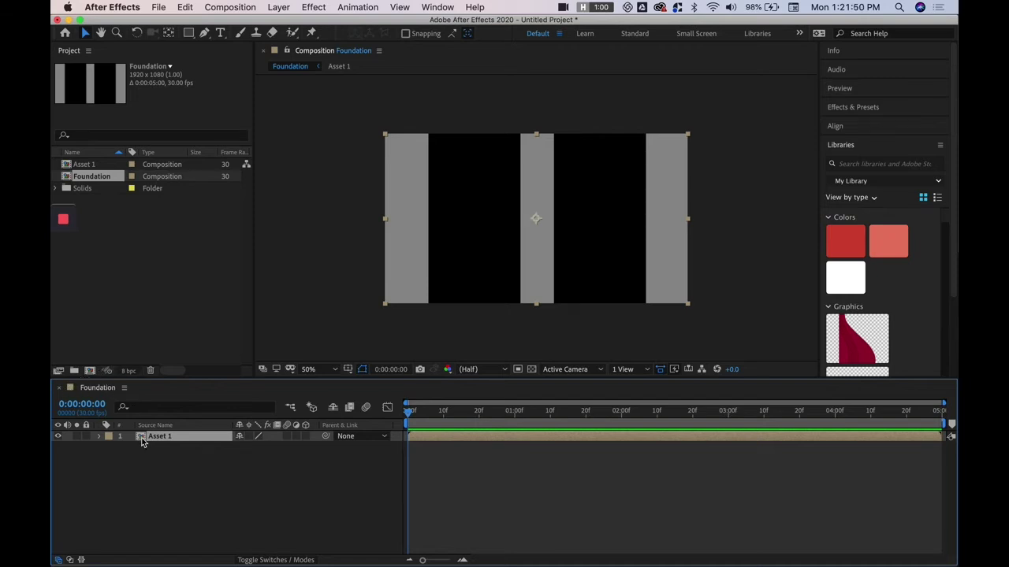
- Open the Asset 1 precomp to show its two Black Solid 1 layers
double_click(185, 436)
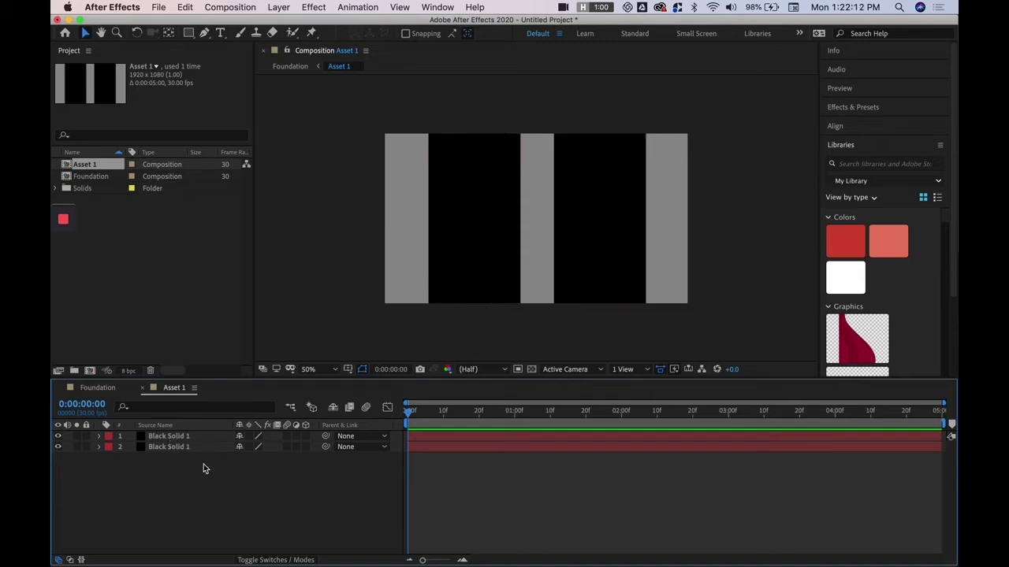
click(177, 281)
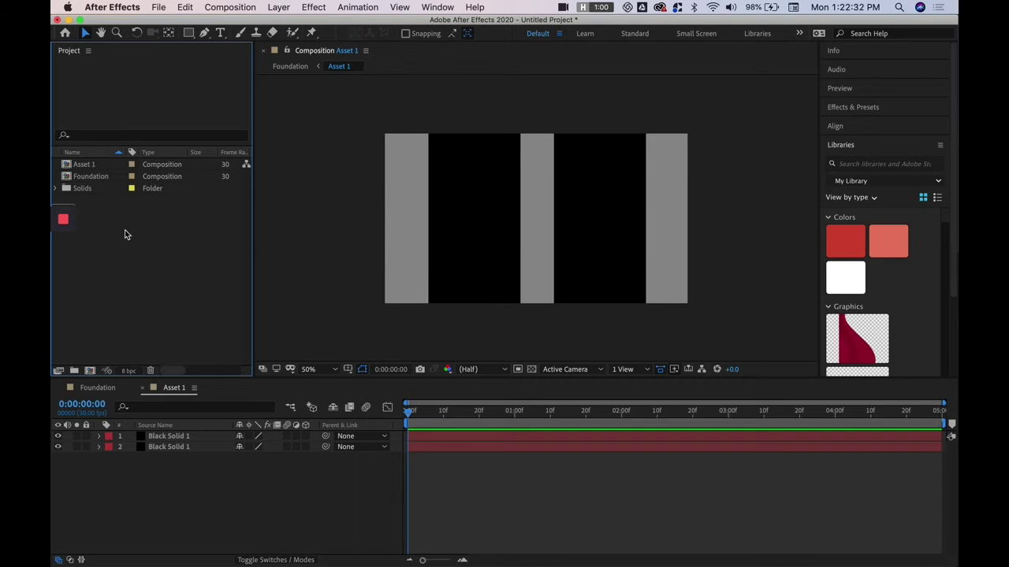
- Choose File > Import > Multiple Files to bring in a PNG image
click(158, 7)
mouse_move(201, 171)
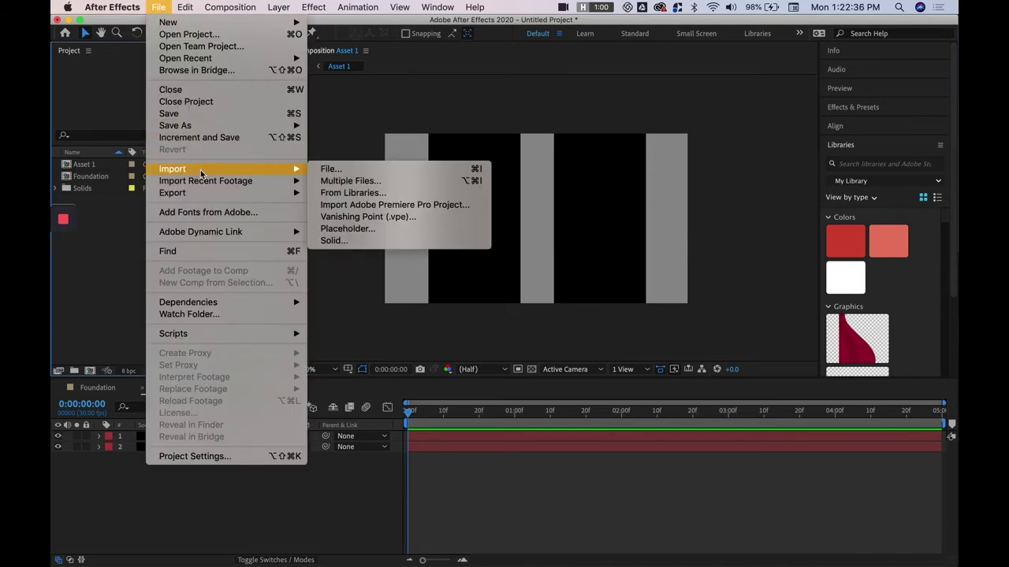
click(355, 181)
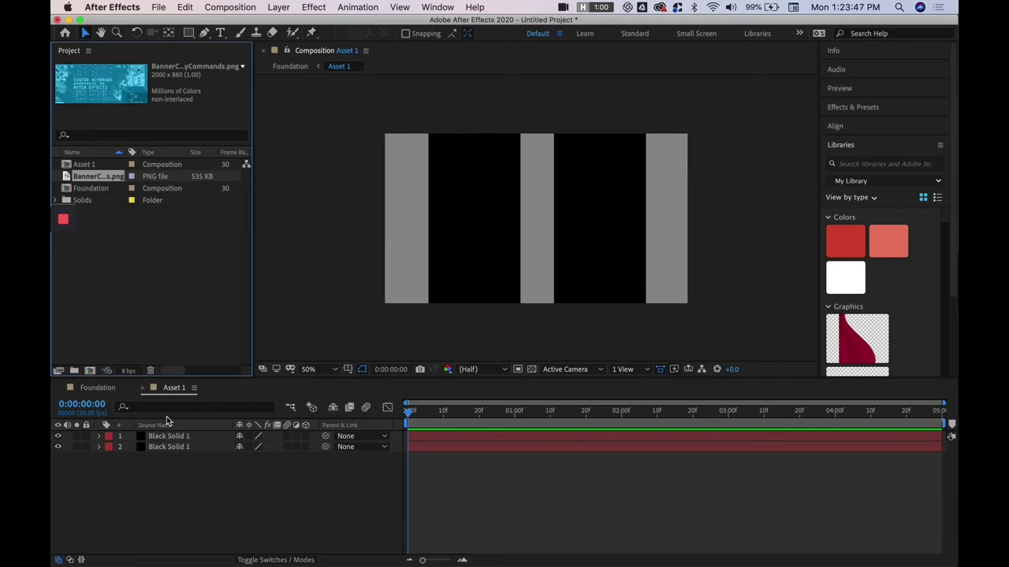
- Return to the Foundation comp, zoom between 50% and 100% ending at 50%, and show the transparency checkerboard
click(103, 388)
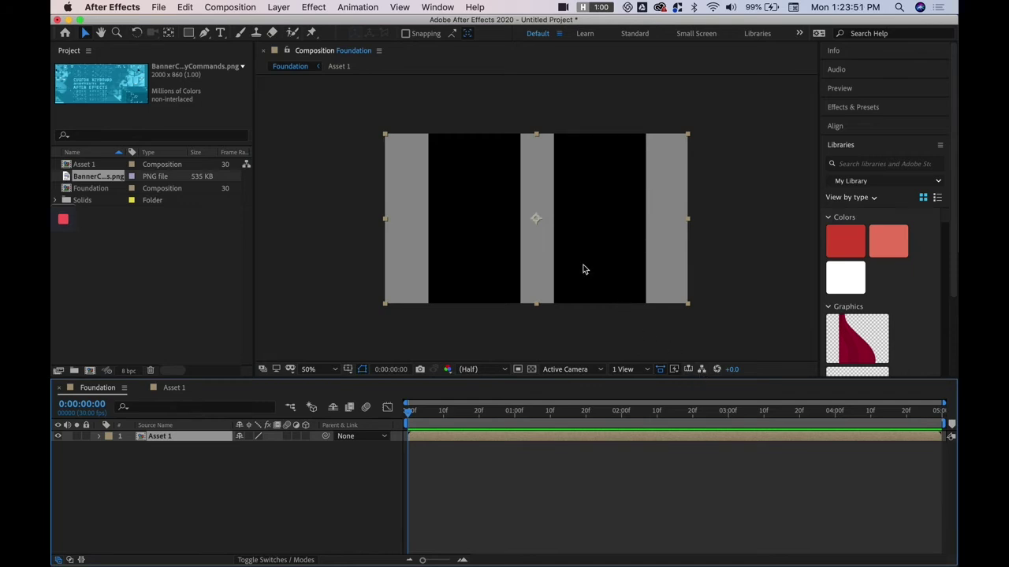
key(comma)
key(comma)
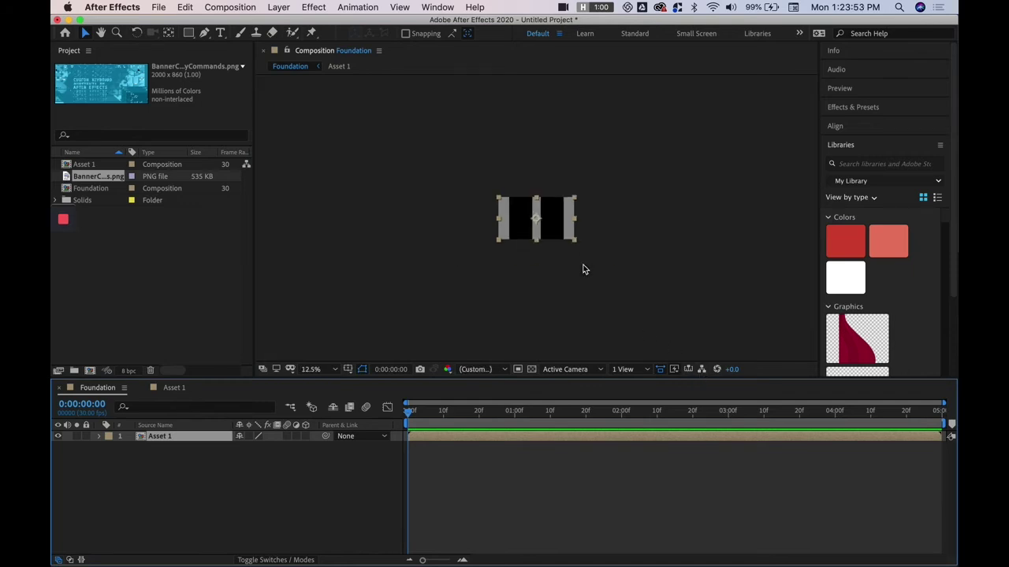
key(period)
key(period)
key(period)
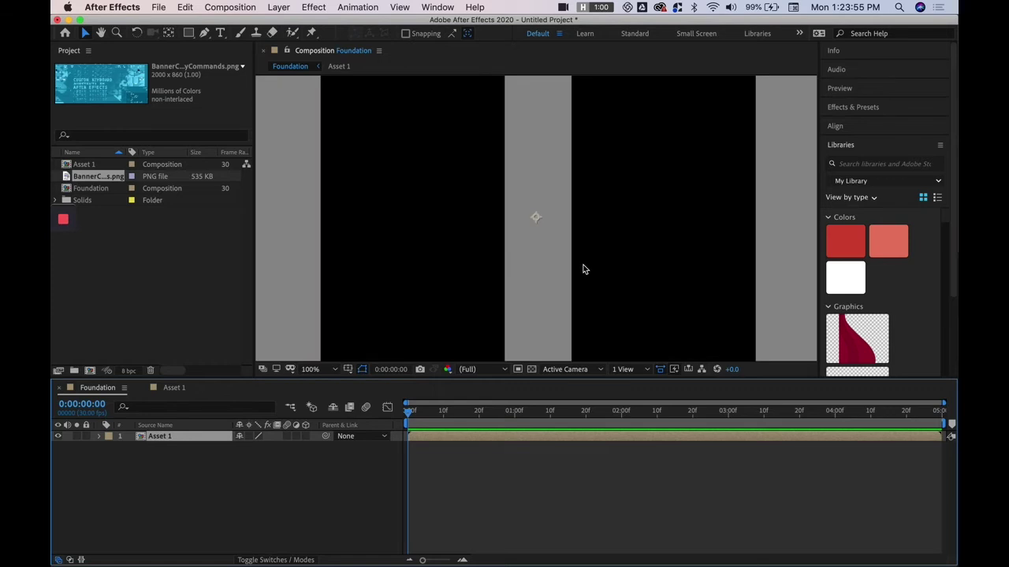
key(comma)
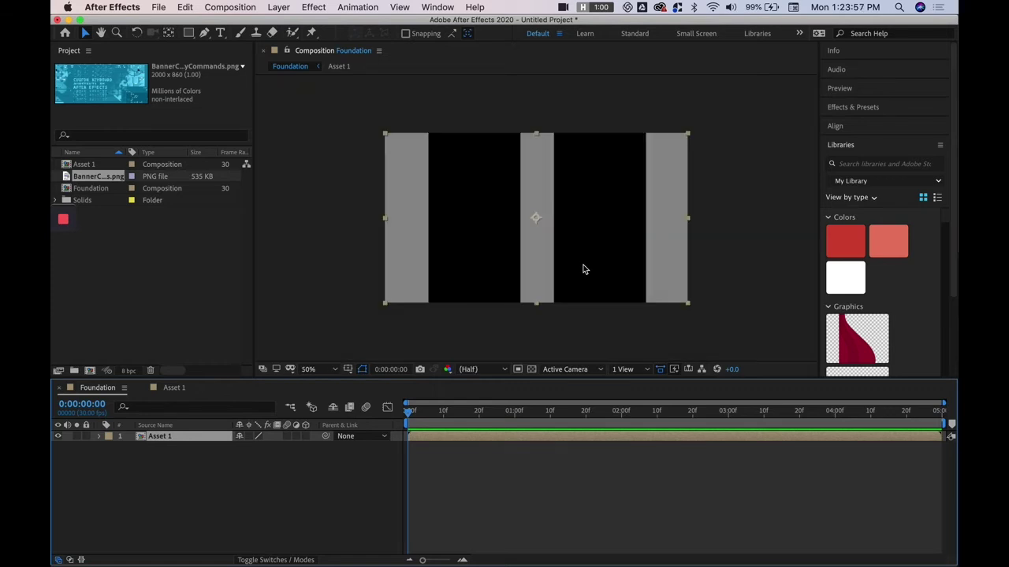
key(period)
key(period)
key(comma)
key(period)
key(comma)
key(period)
key(comma)
key(period)
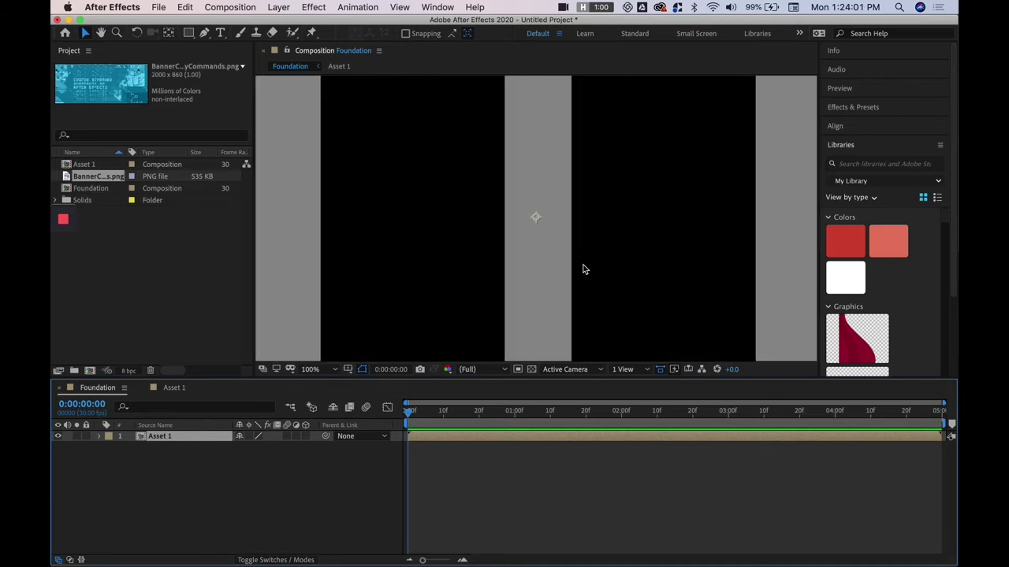
key(comma)
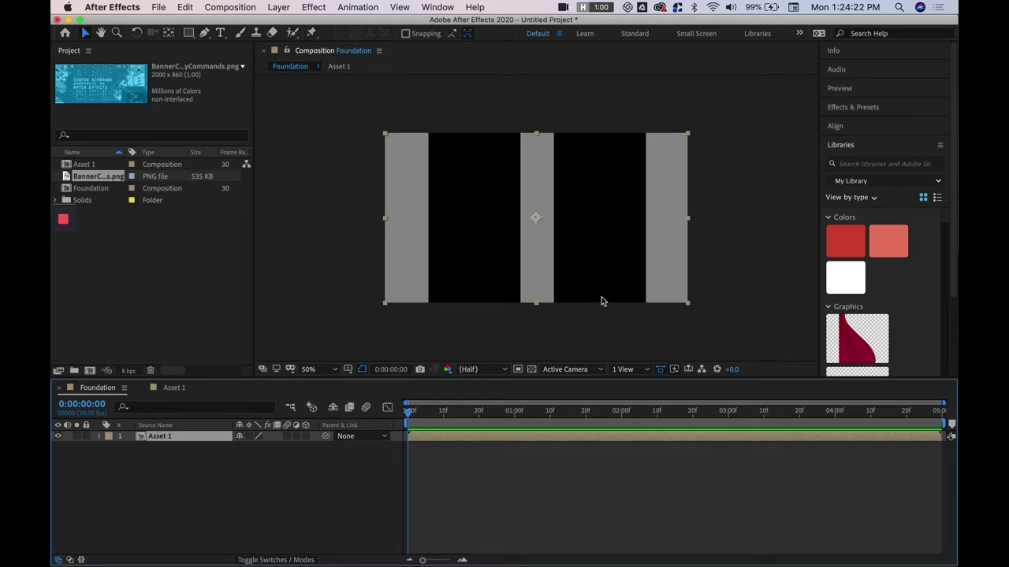
click(532, 370)
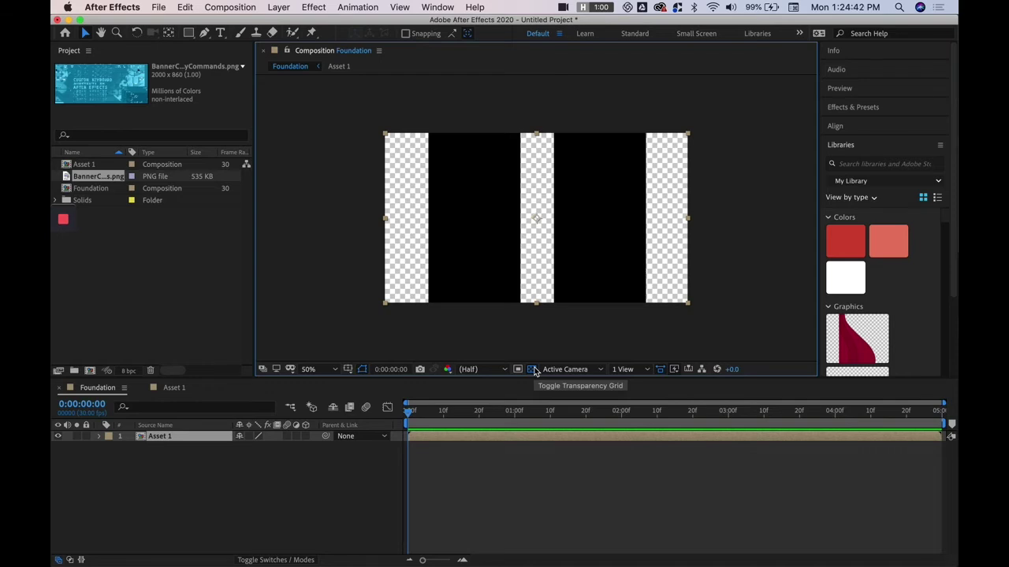
click(532, 368)
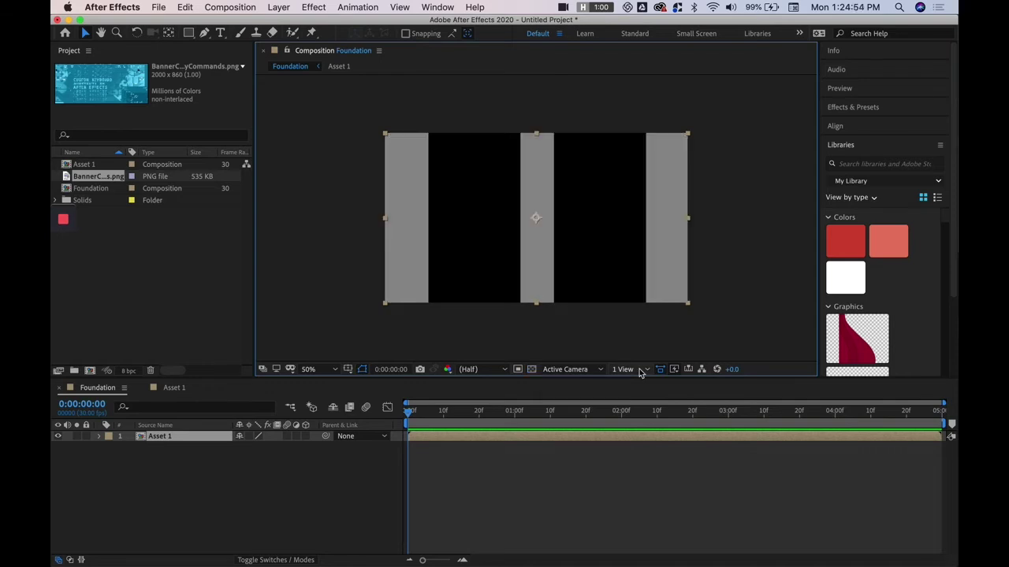
- Split the viewer into two views, close the Asset 1 flowchart and return to Foundation
click(644, 370)
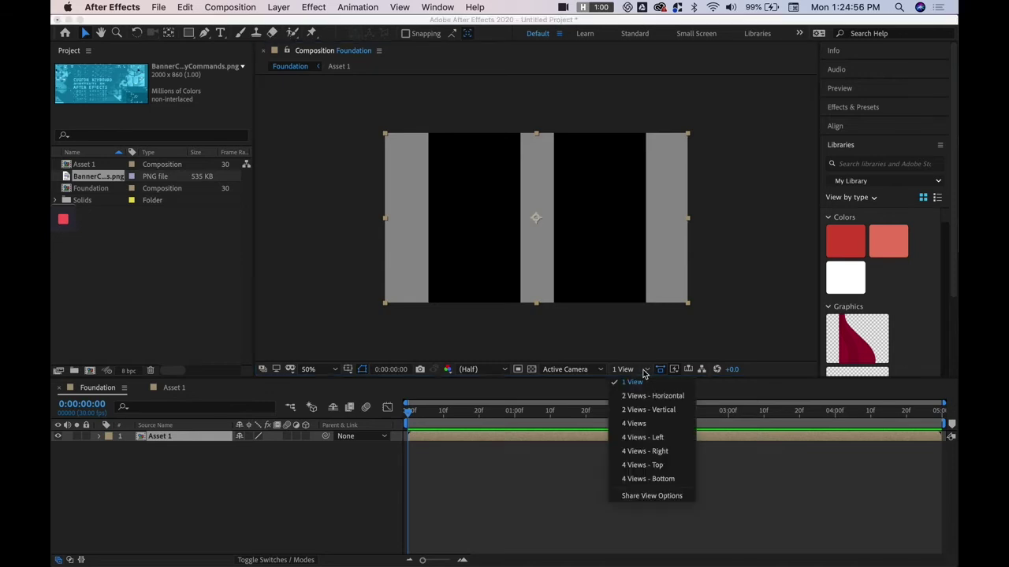
click(644, 397)
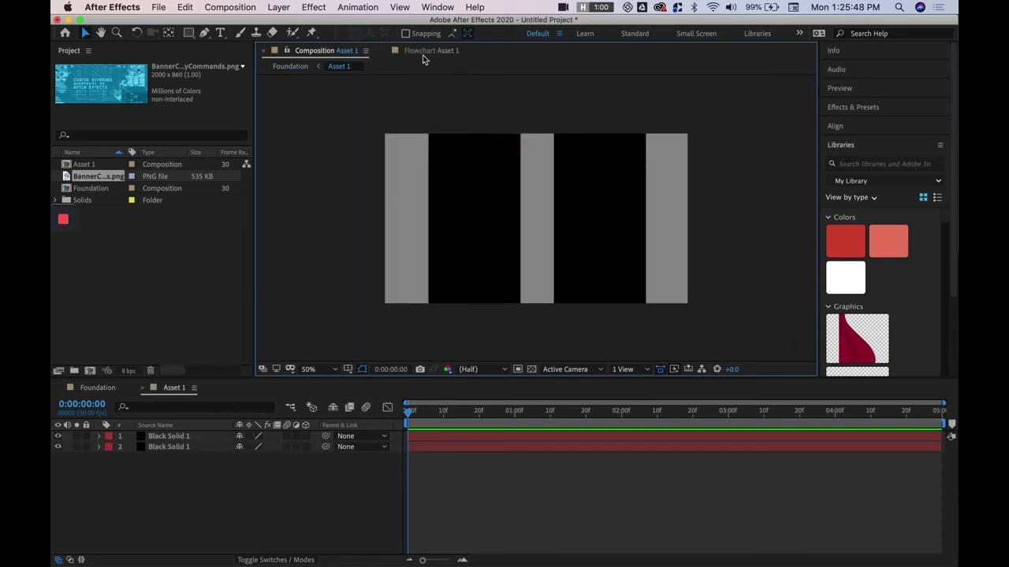
click(385, 51)
click(91, 387)
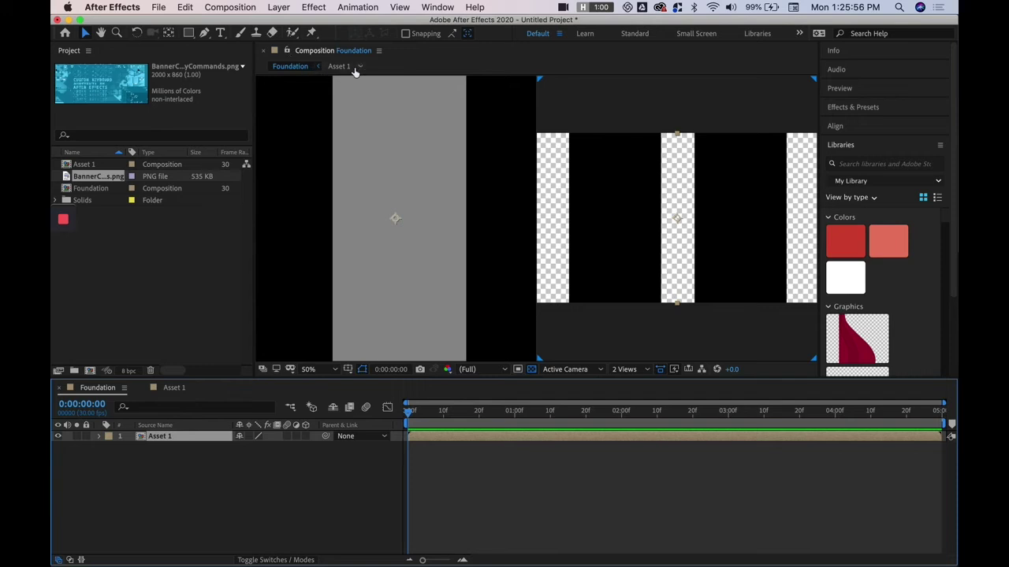
- Switch the Foundation viewer to 1 View and open its composition flowchart
click(624, 369)
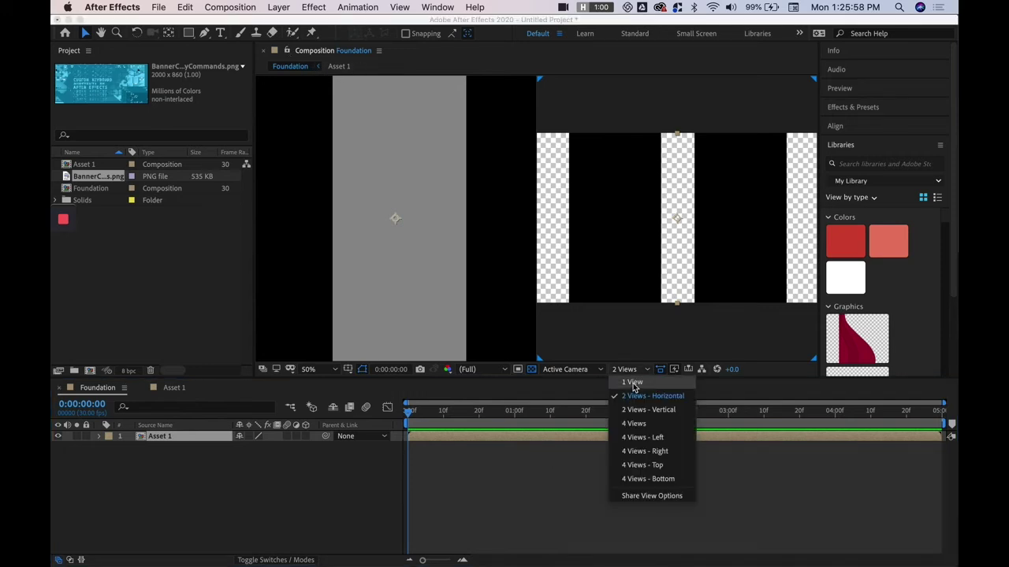
click(635, 384)
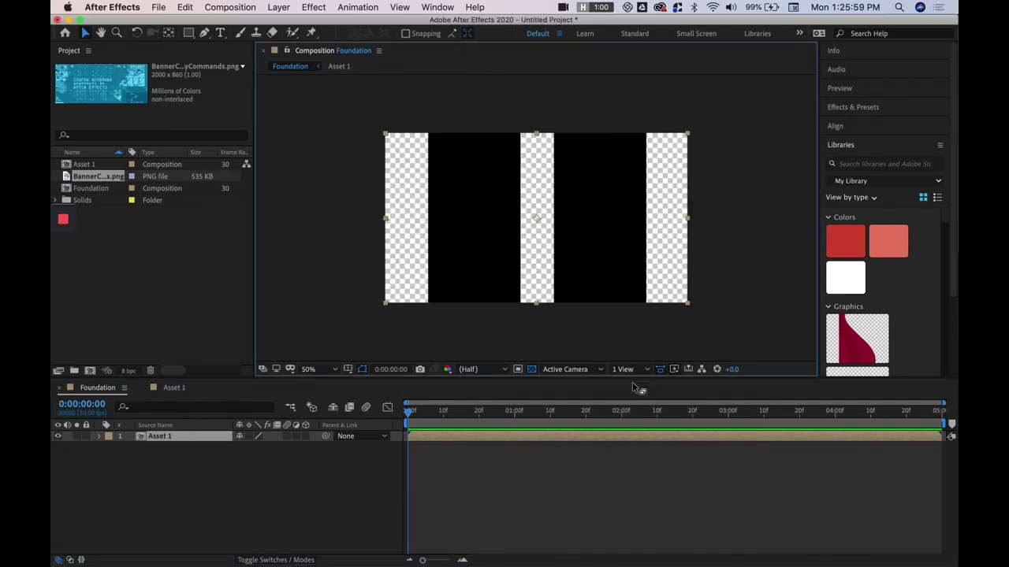
click(701, 371)
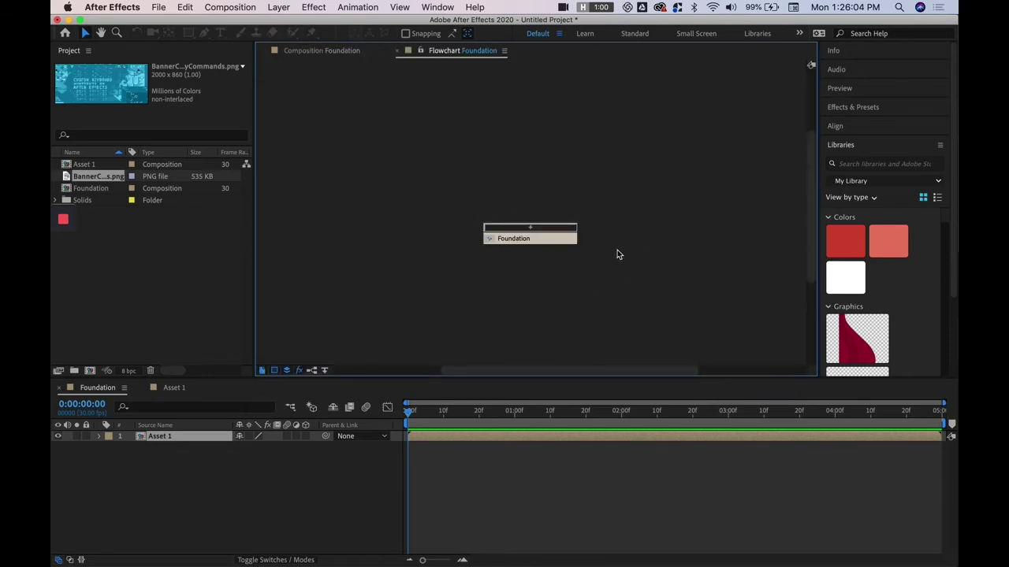
- Expand the Foundation node and pan to see Asset 1 and its two black solids
click(530, 227)
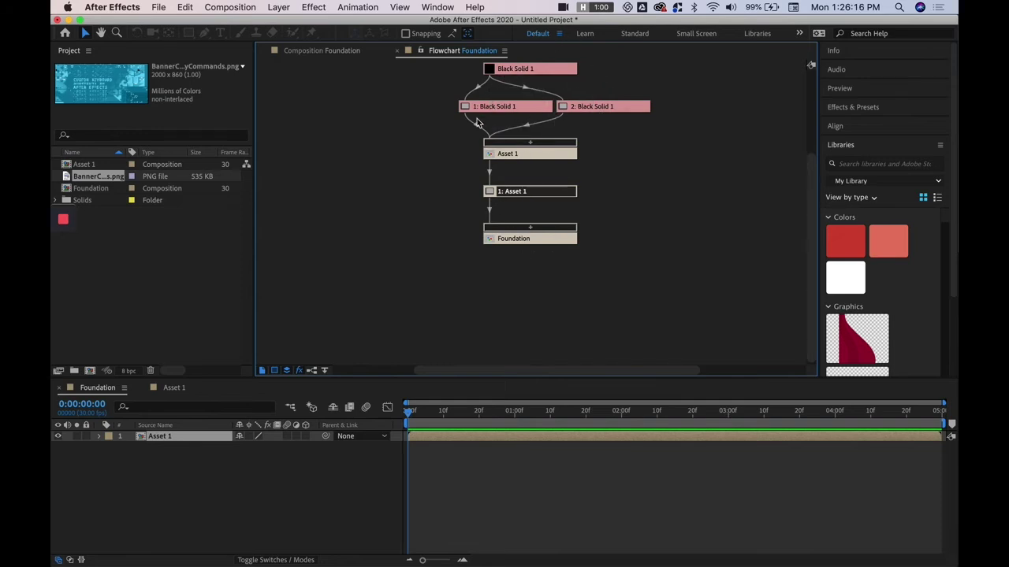
drag(626, 189, 613, 249)
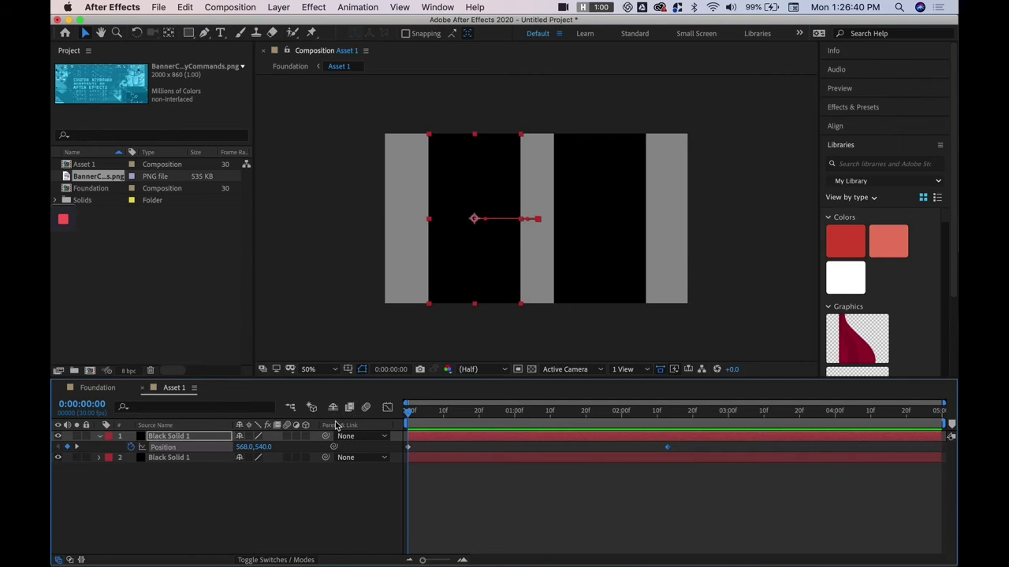
click(99, 437)
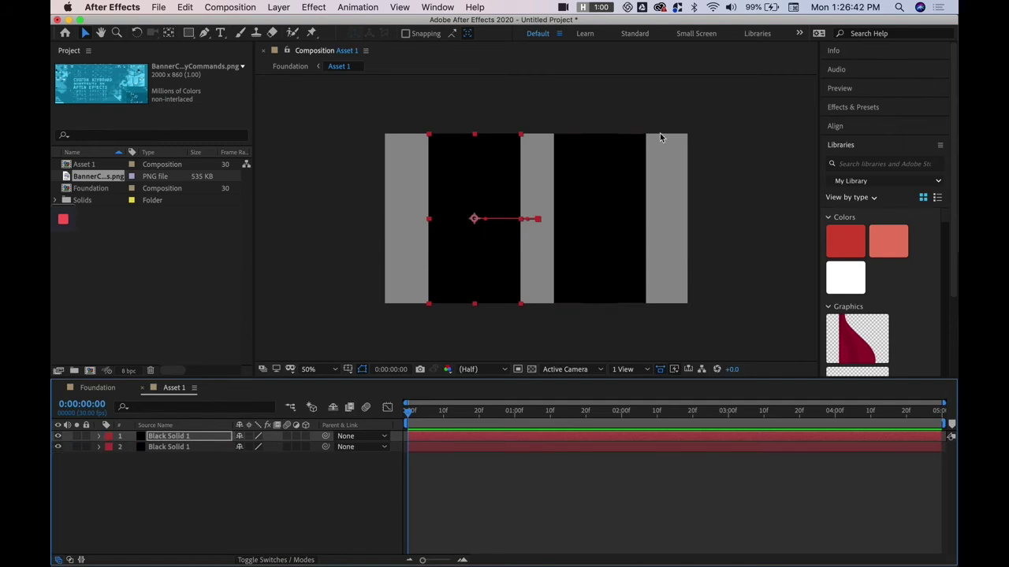
- Expand the Info, Audio, Preview and Effects & Presets panels in the right stack
click(835, 51)
click(843, 137)
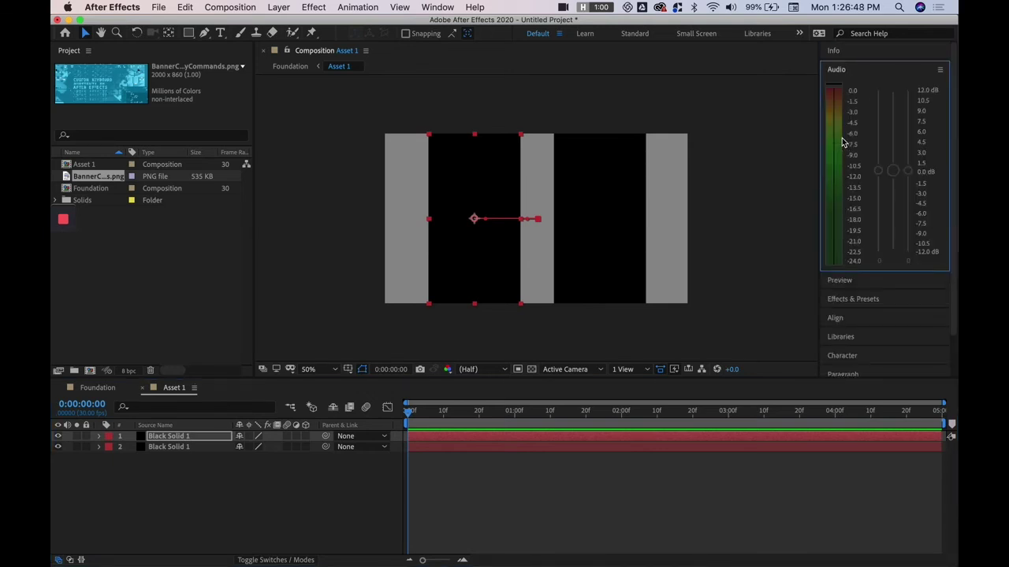
click(840, 92)
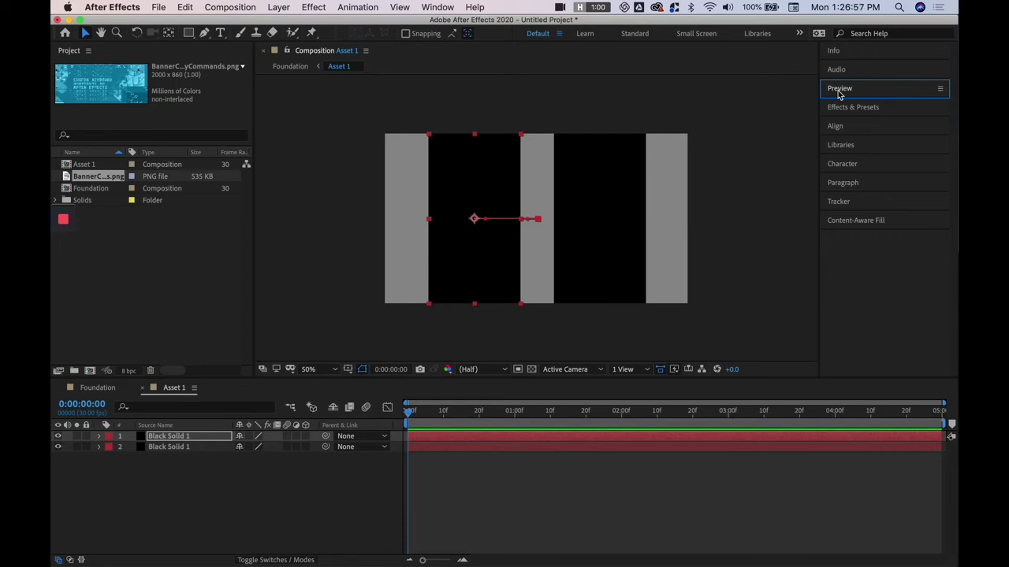
click(849, 108)
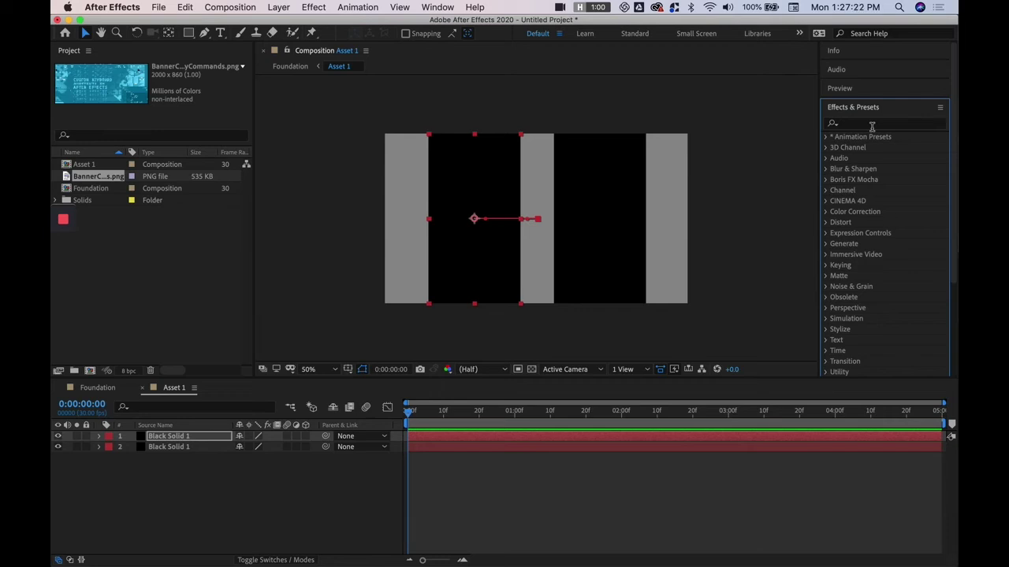
- Select the right-hand black solid and centre it horizontally using the Align panel
scroll(872, 130, down, 3)
click(840, 336)
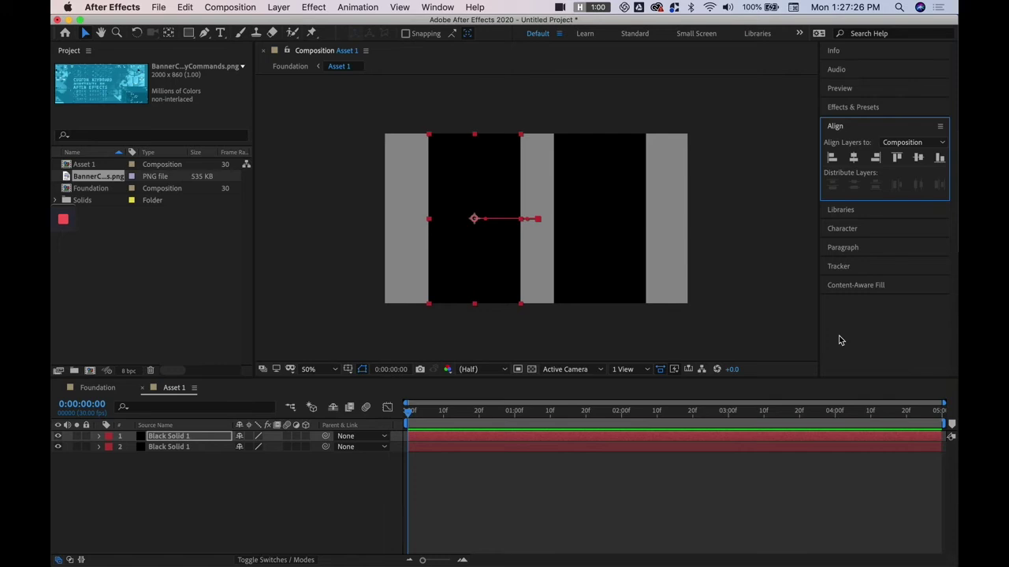
click(428, 438)
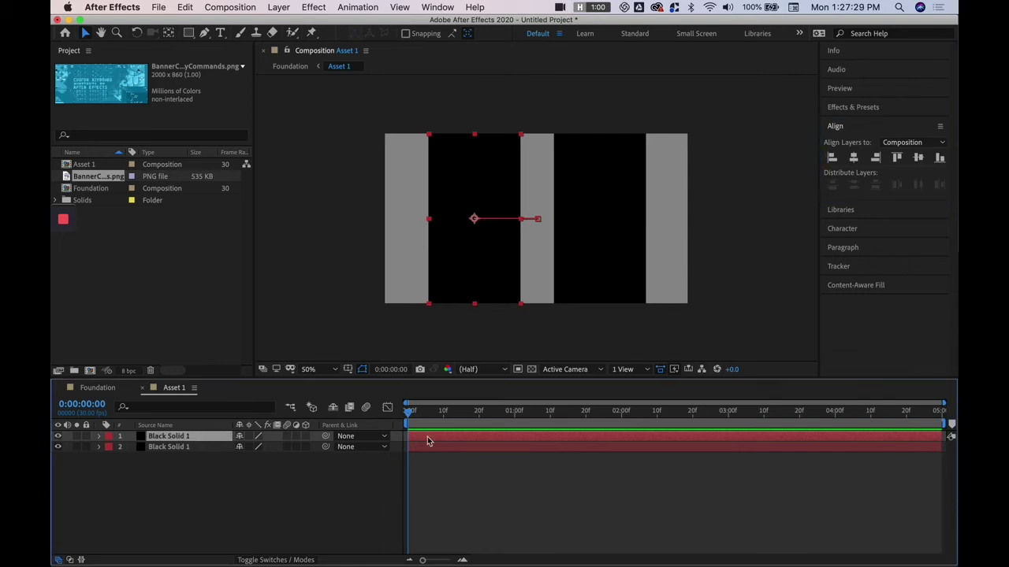
click(432, 449)
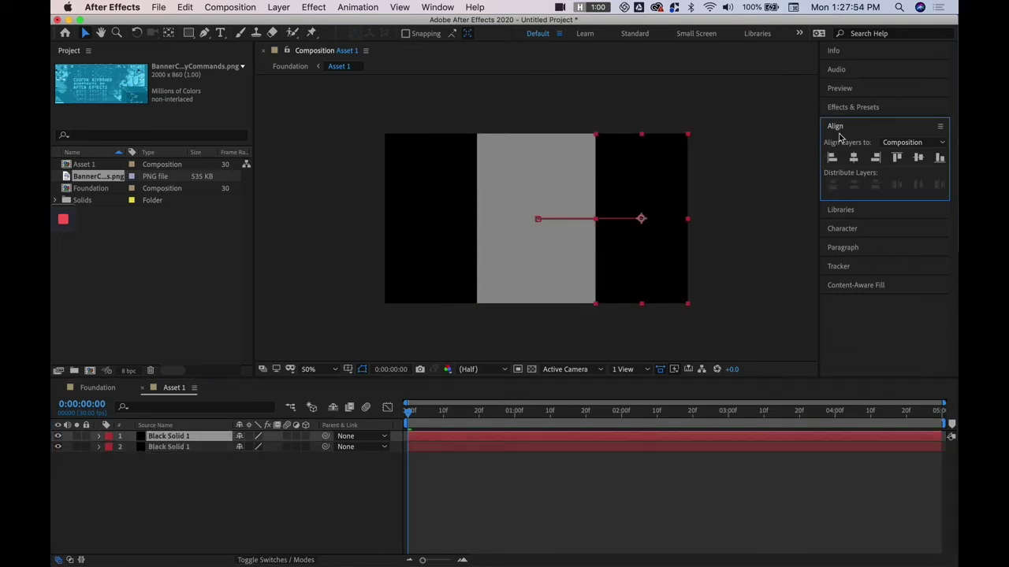
click(832, 158)
click(875, 158)
click(855, 157)
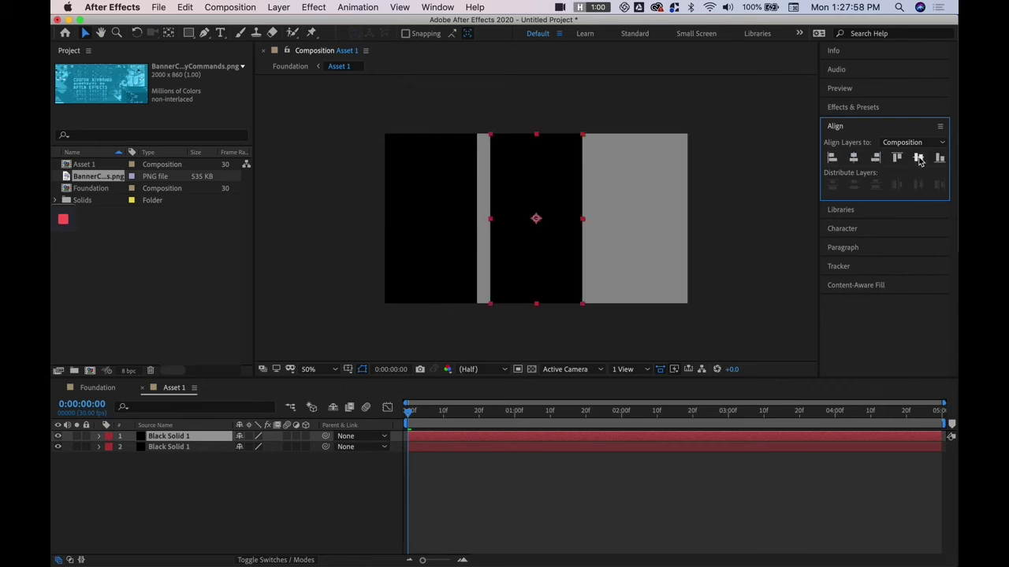
- Browse the Libraries, Character and Paragraph panels, then collapse them again
click(849, 211)
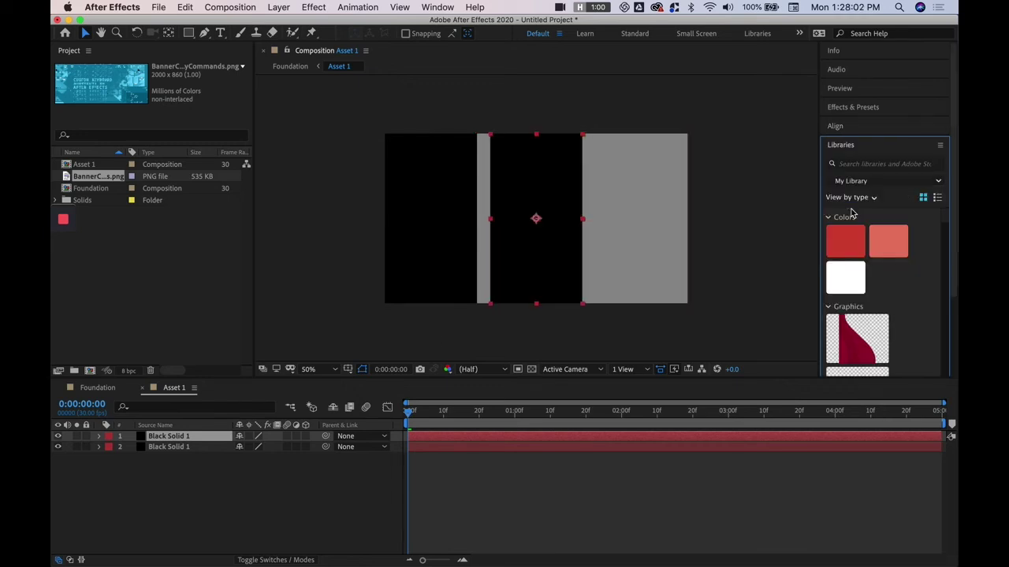
click(845, 145)
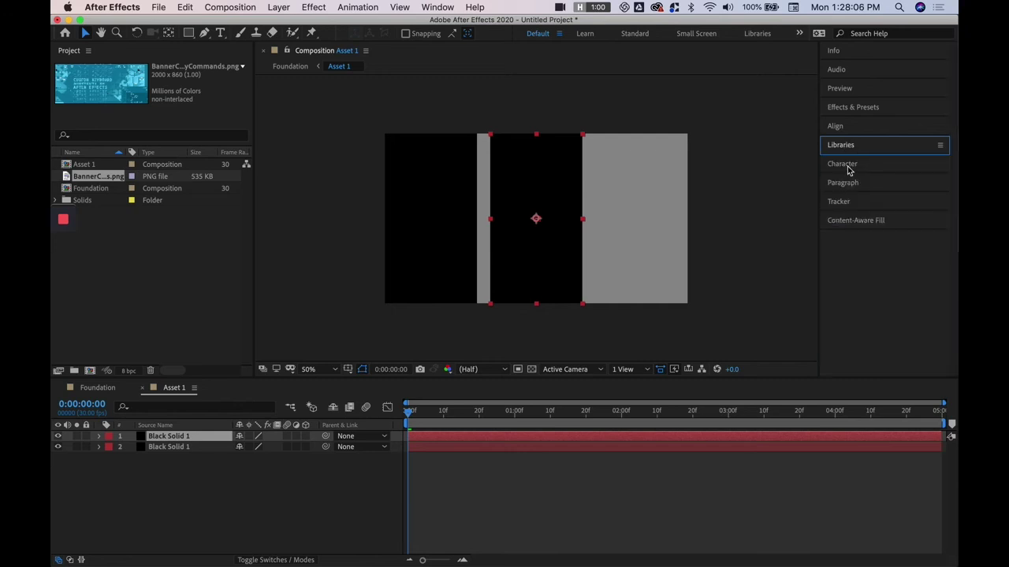
click(848, 165)
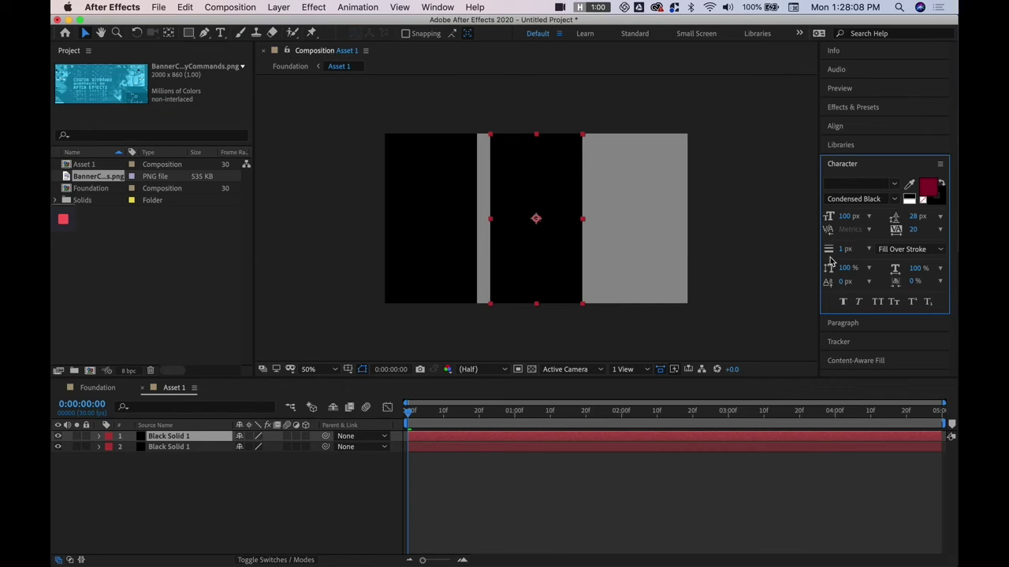
click(908, 323)
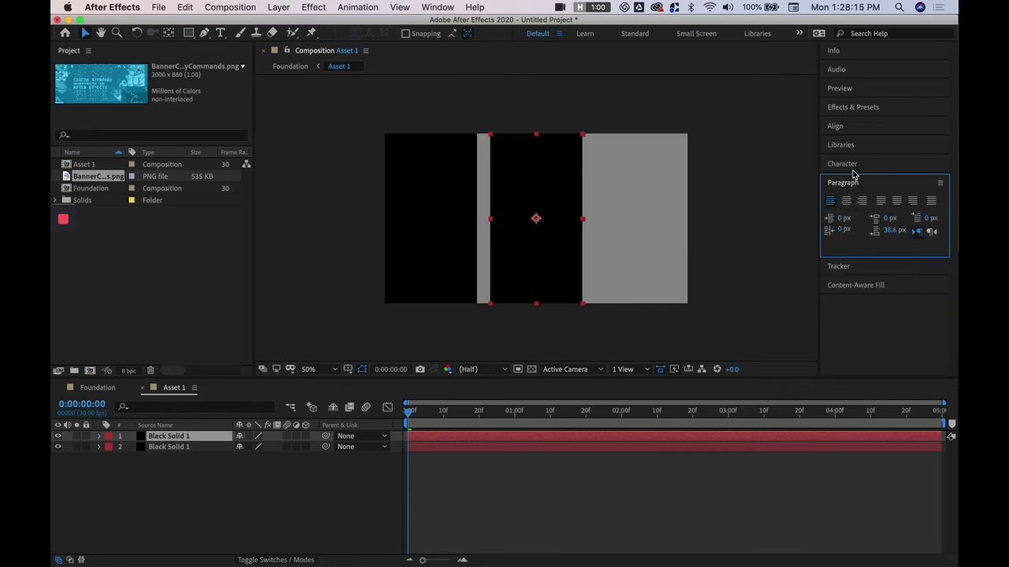
click(840, 183)
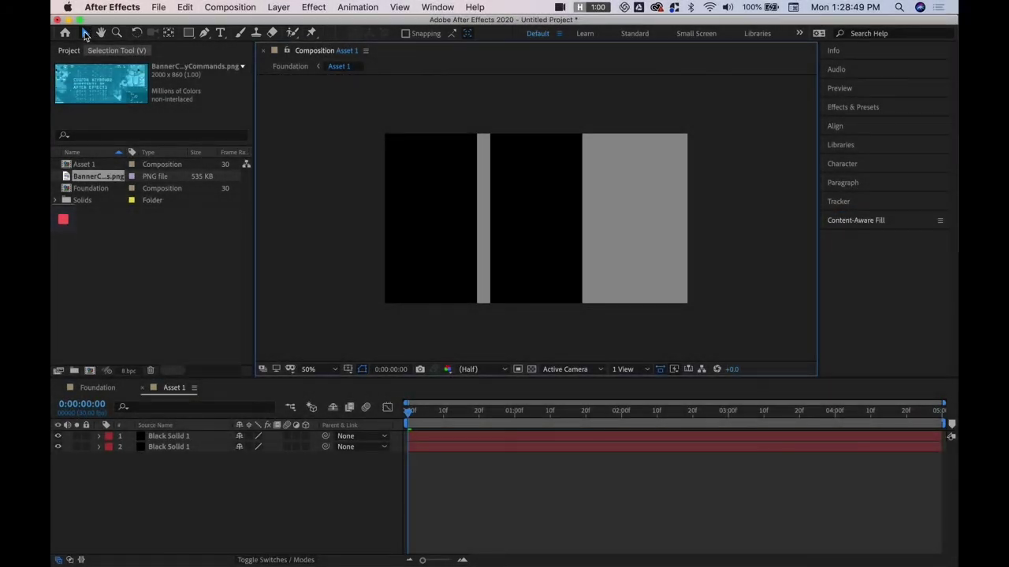
click(428, 216)
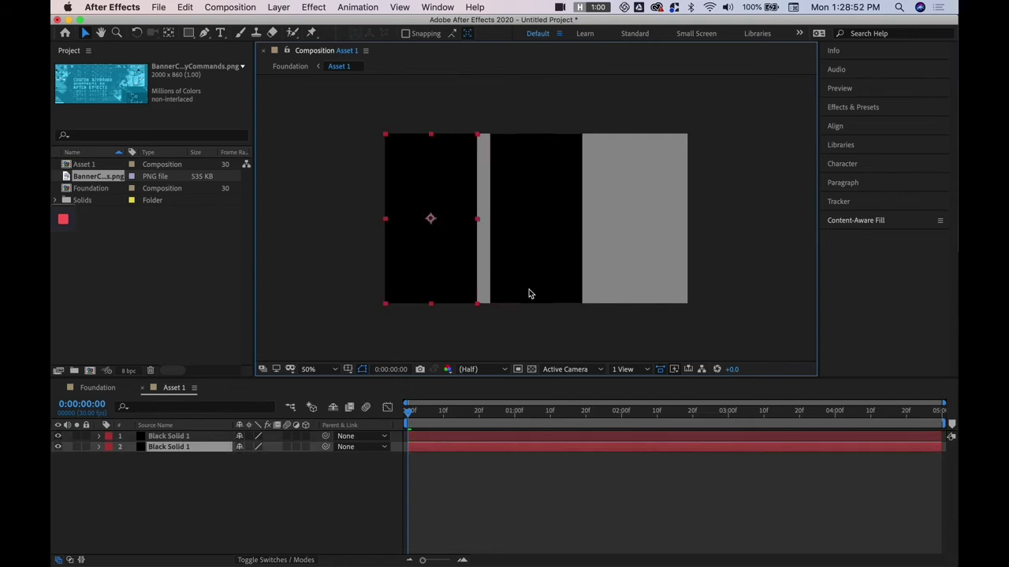
click(536, 259)
click(410, 210)
click(528, 182)
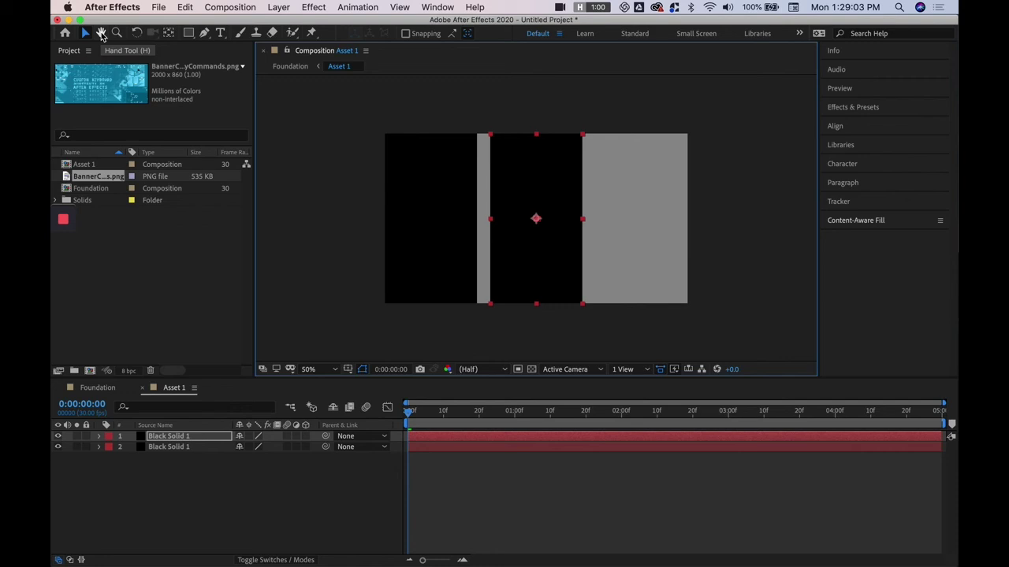
- Pan the Asset 1 composition up and left with the Hand tool
click(101, 33)
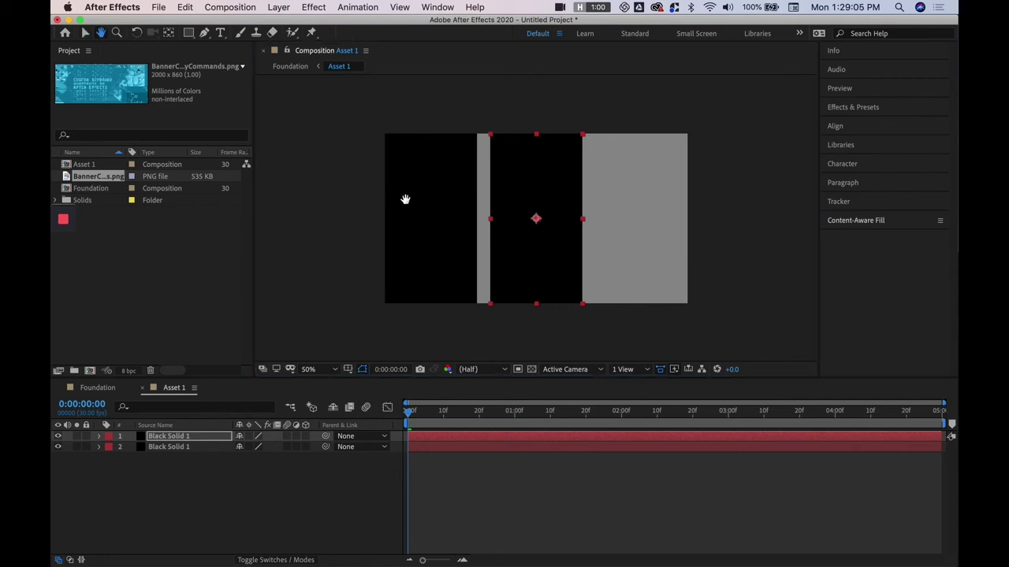
drag(673, 228, 624, 257)
drag(570, 178, 547, 144)
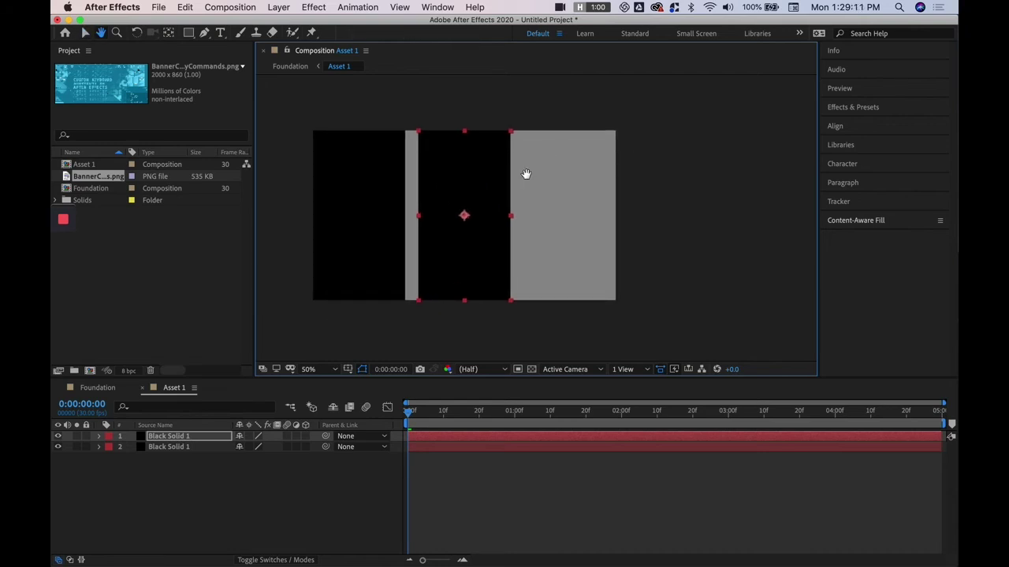
drag(529, 166, 557, 162)
key(v)
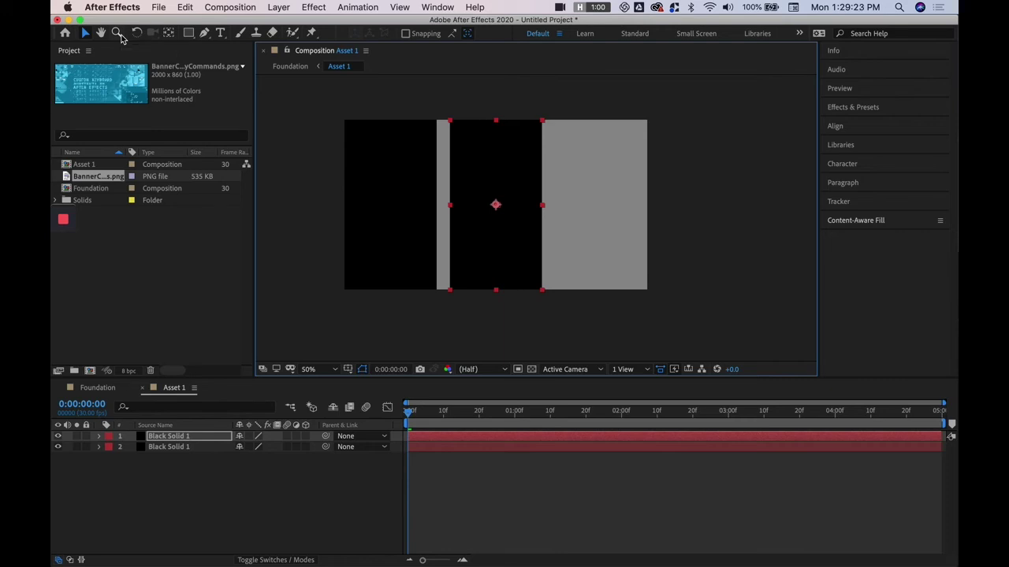
- Zoom out and back to 50%, pan up-left again, and select Black Solid 1
key(comma)
key(comma)
key(comma)
key(comma)
key(period)
key(period)
key(period)
key(period)
key(period)
key(period)
key(comma)
key(comma)
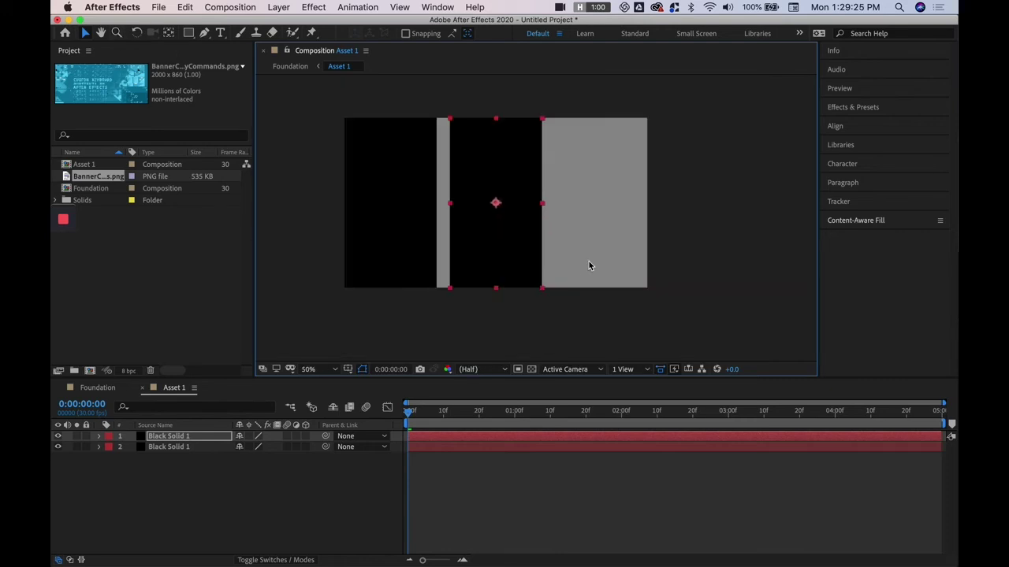
drag(573, 195, 536, 166)
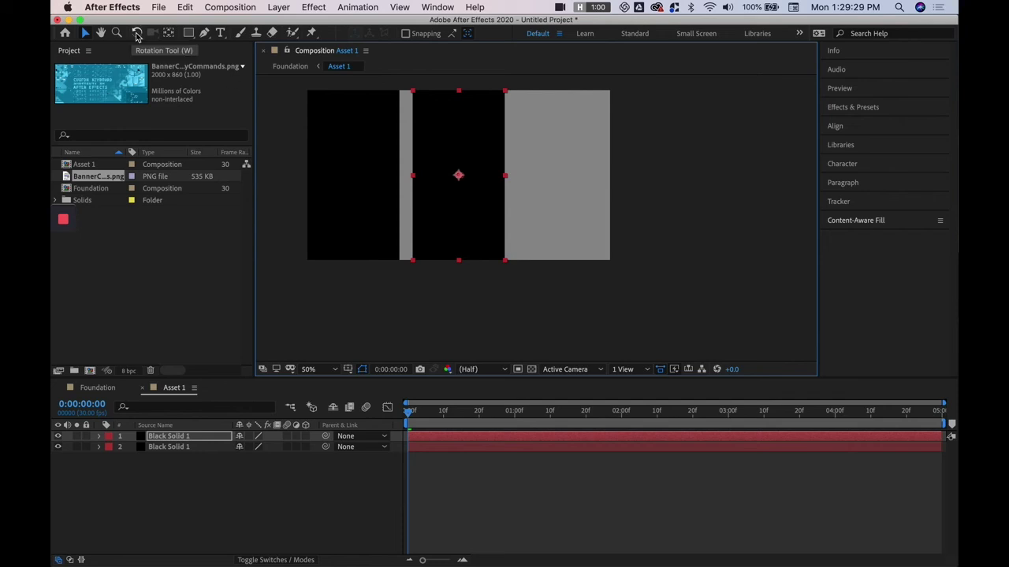
click(196, 438)
- Reveal Black Solid 1's Rotation property, showing 0x+0.0°, and select the Rectangle tool
key(r)
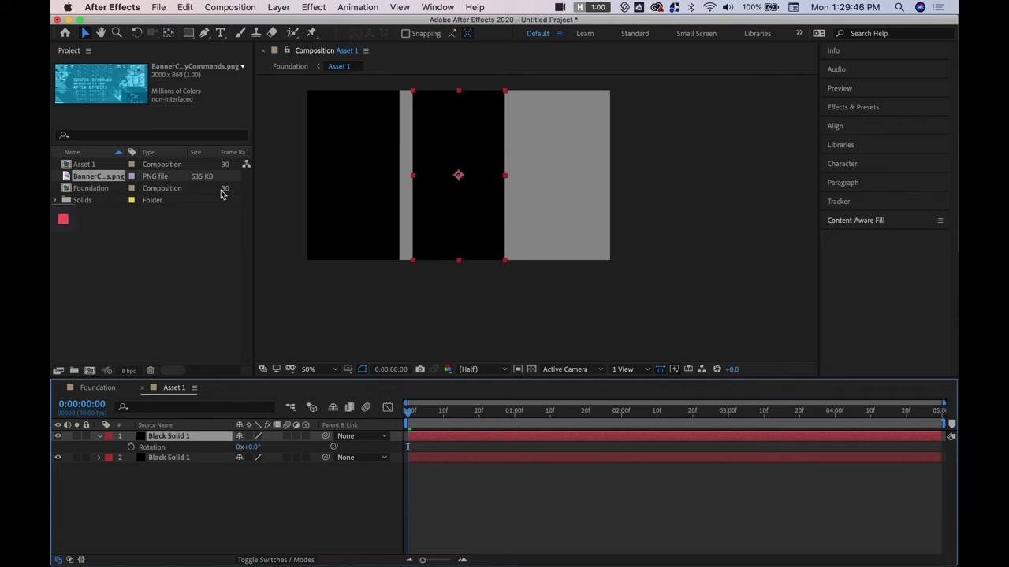
click(190, 37)
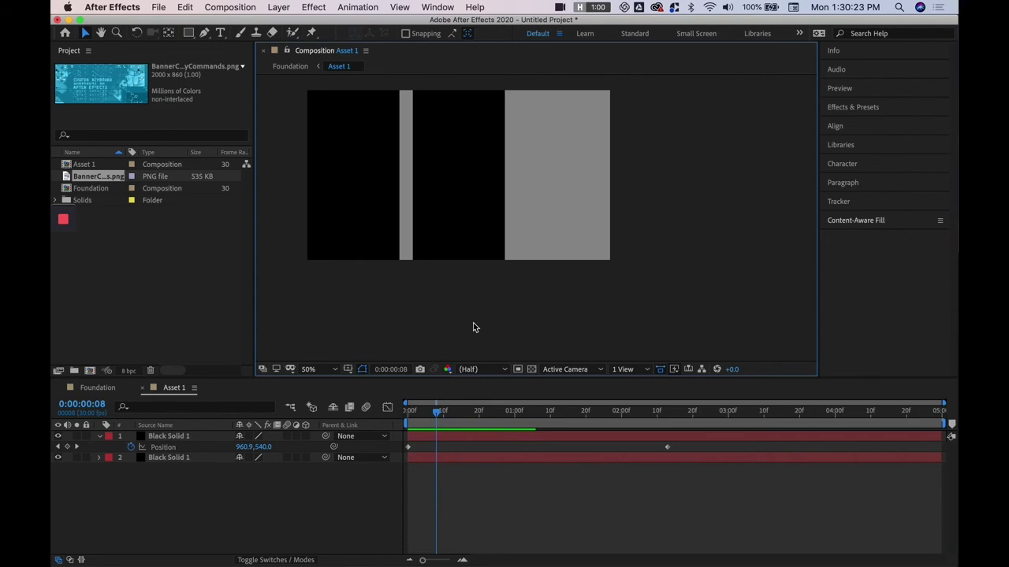
- Draw a closed three-point triangle path with the Pen tool
key(u)
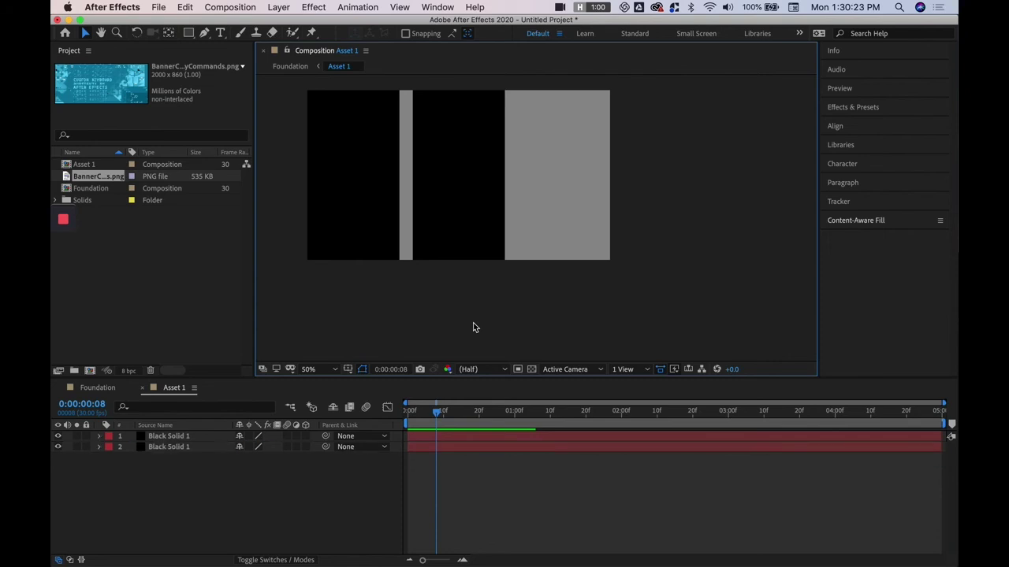
key(g)
click(566, 93)
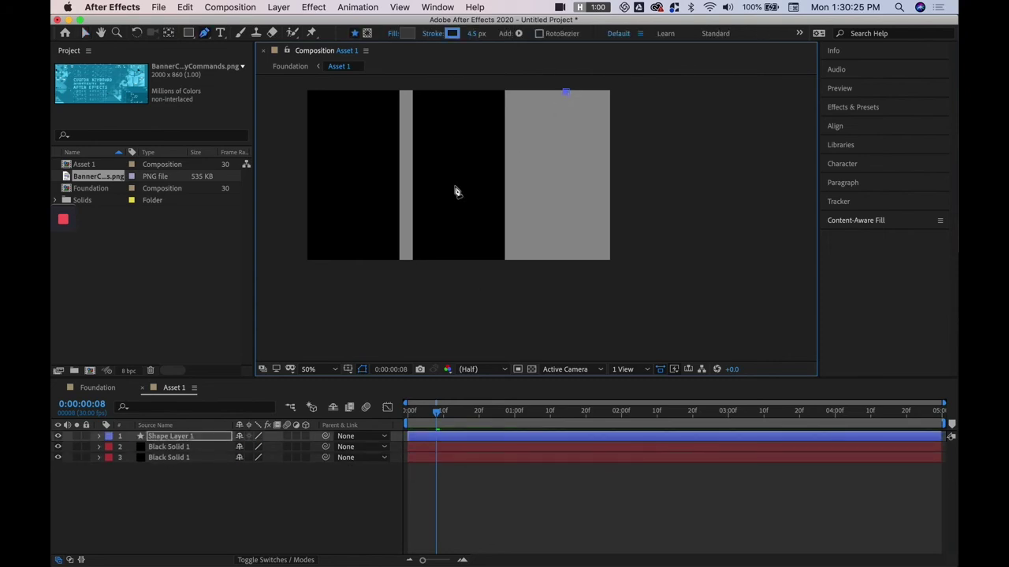
click(450, 189)
click(607, 189)
click(566, 93)
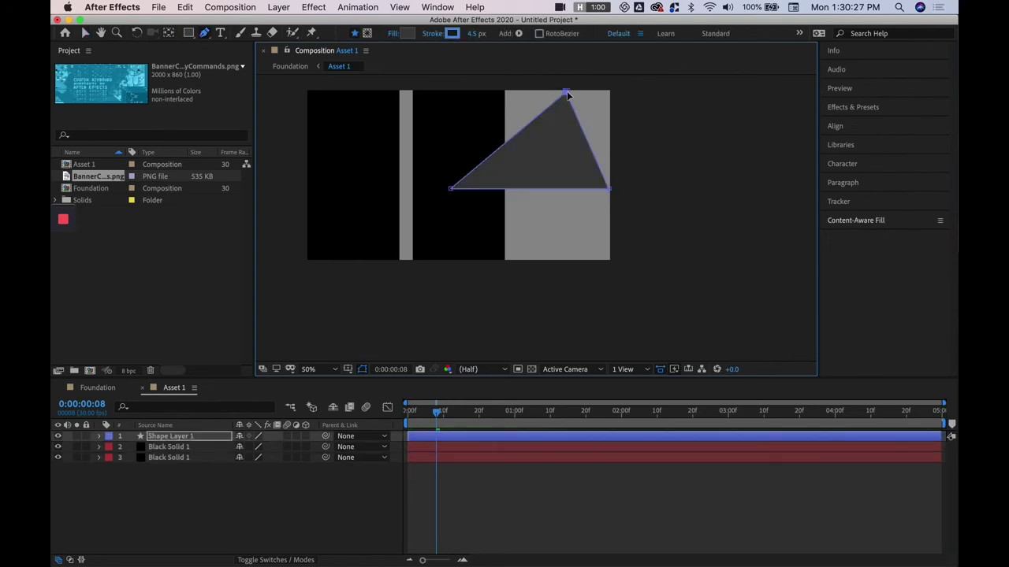
- Move the triangle left and down across the black solid, then deselect it
key(v)
drag(558, 145, 516, 166)
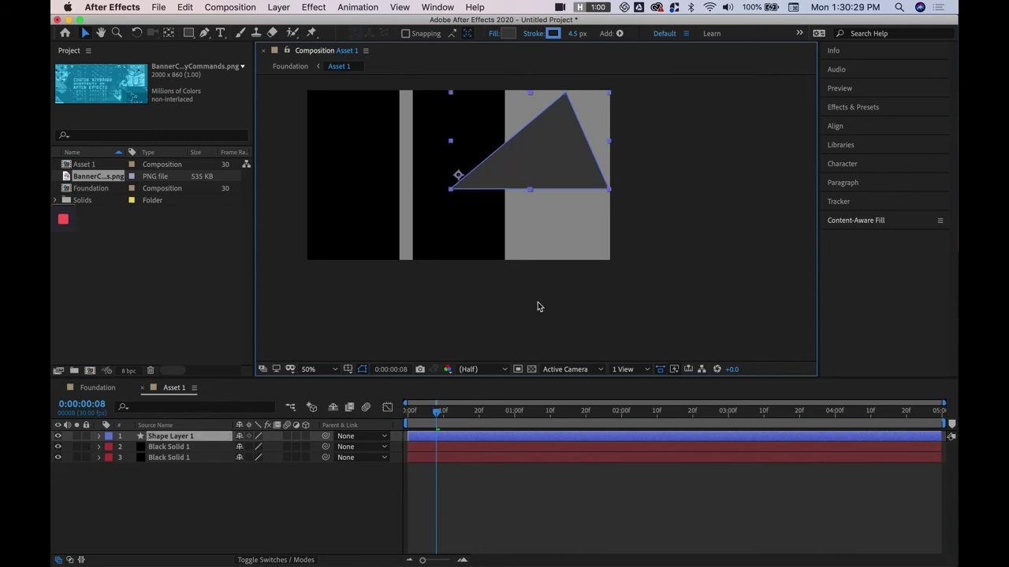
drag(575, 167, 494, 191)
click(239, 500)
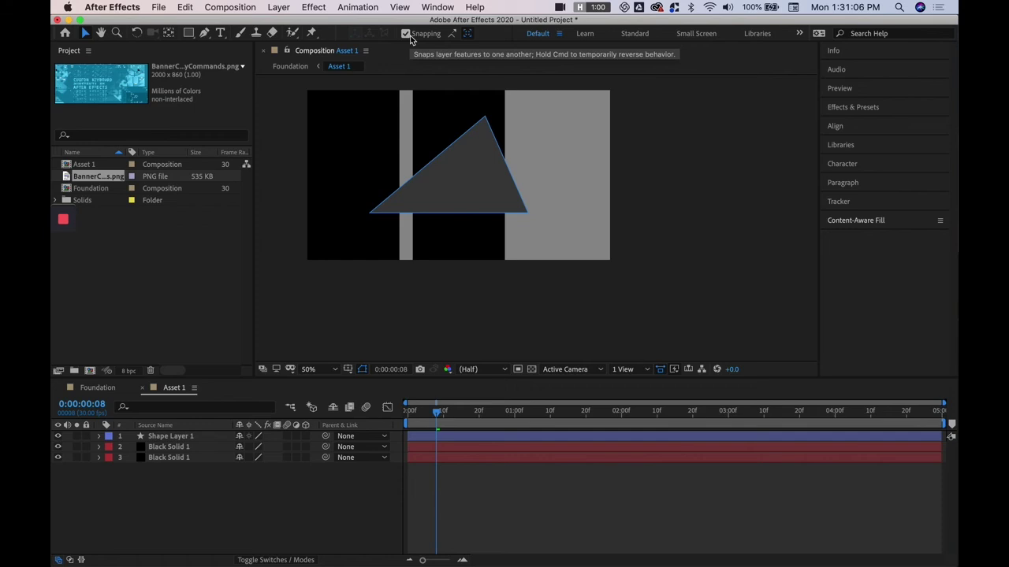
- Turn off snapping and nudge the grey triangle slightly left over the bars
mouse_move(473, 169)
mouse_down()
mouse_move(527, 183)
mouse_move(437, 144)
mouse_move(437, 200)
mouse_move(504, 180)
mouse_move(554, 181)
mouse_move(481, 137)
mouse_move(516, 162)
mouse_move(418, 178)
mouse_move(359, 145)
mouse_move(394, 209)
mouse_move(469, 166)
mouse_move(520, 177)
mouse_move(531, 211)
mouse_move(426, 166)
mouse_move(470, 191)
mouse_move(467, 158)
mouse_move(464, 171)
mouse_up()
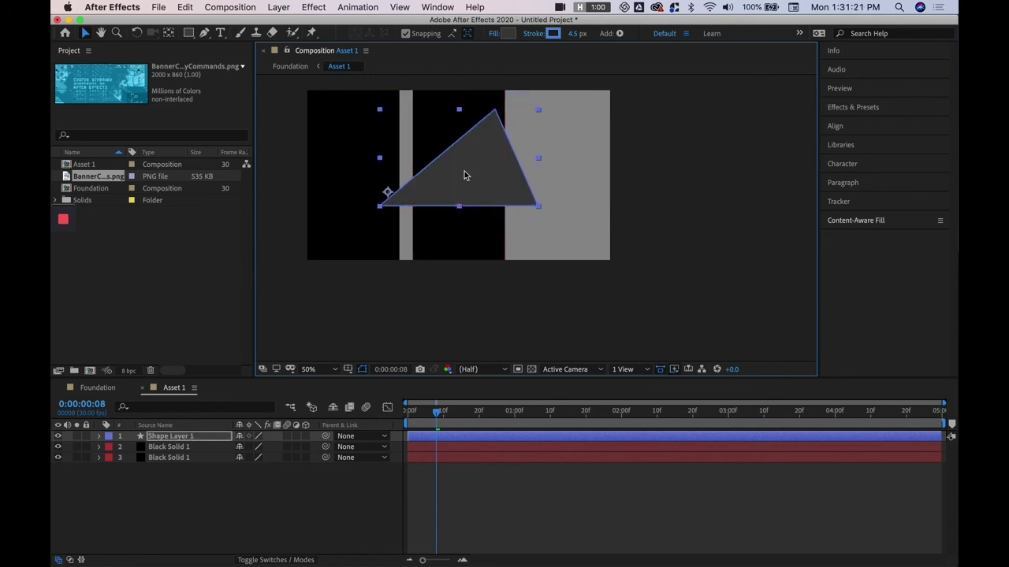
click(405, 33)
drag(449, 205, 483, 187)
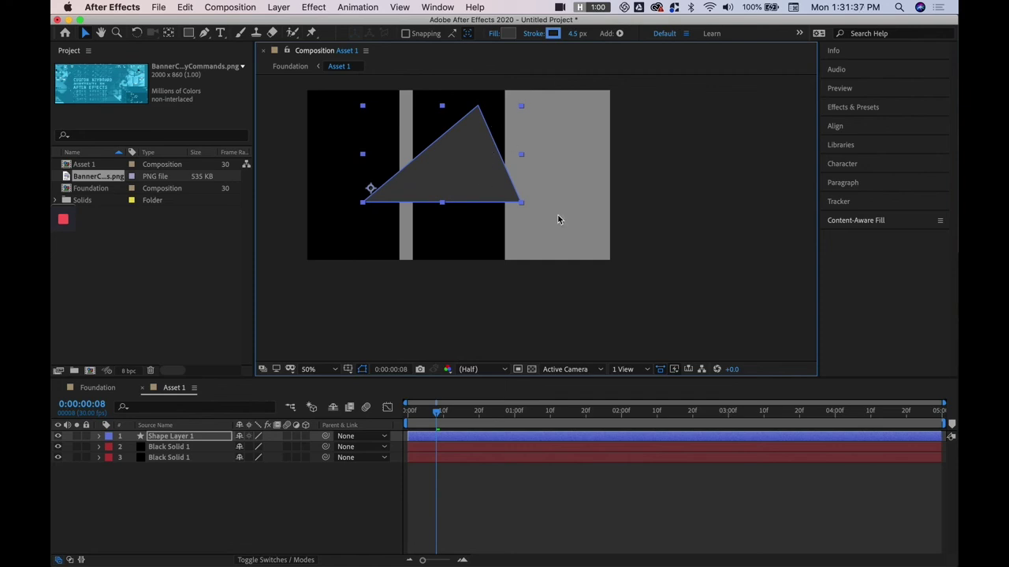
- Pan the view, deselect the triangle, and select Black Solid 1
key(h)
drag(539, 149, 565, 189)
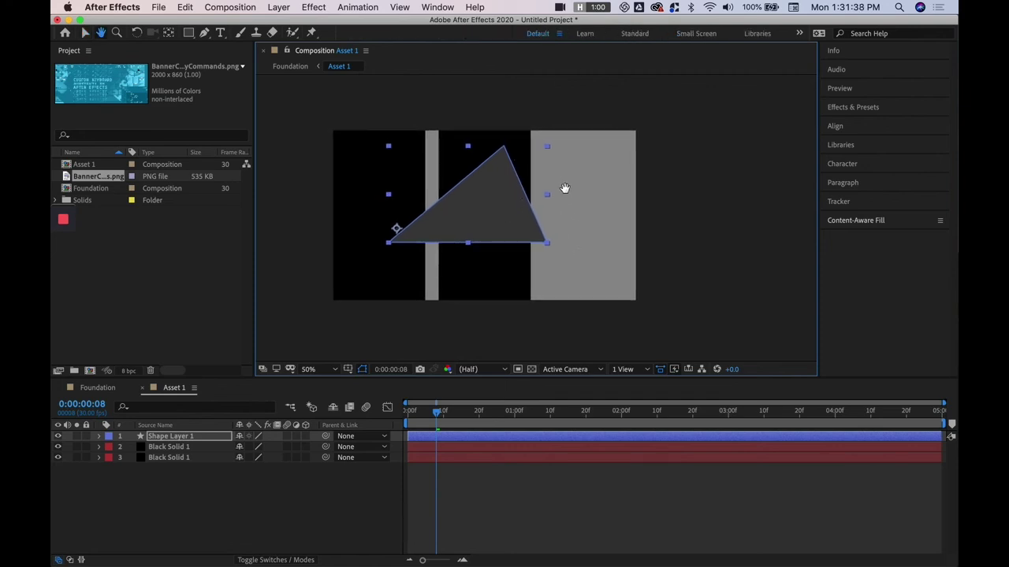
key(v)
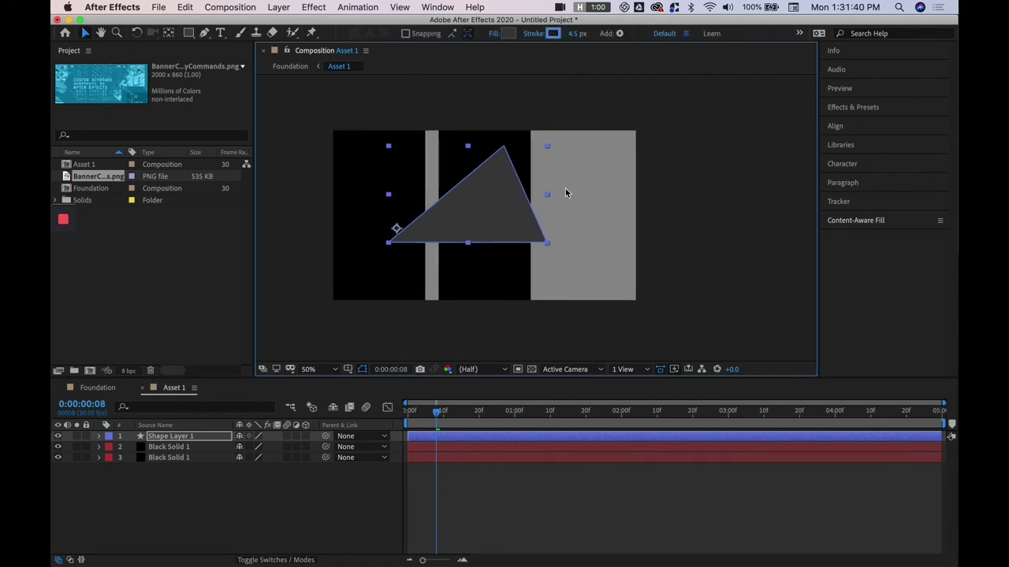
click(565, 192)
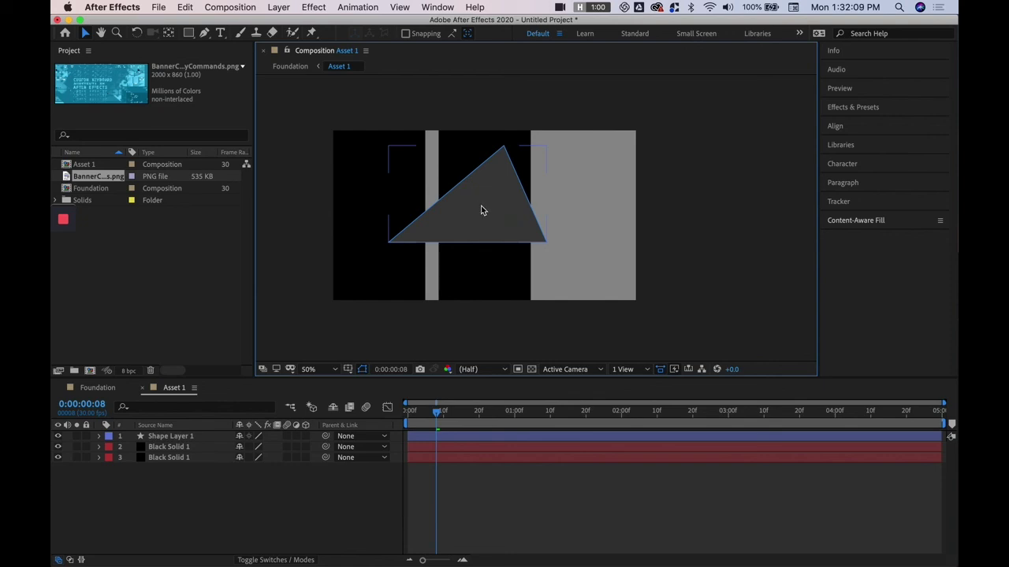
click(483, 269)
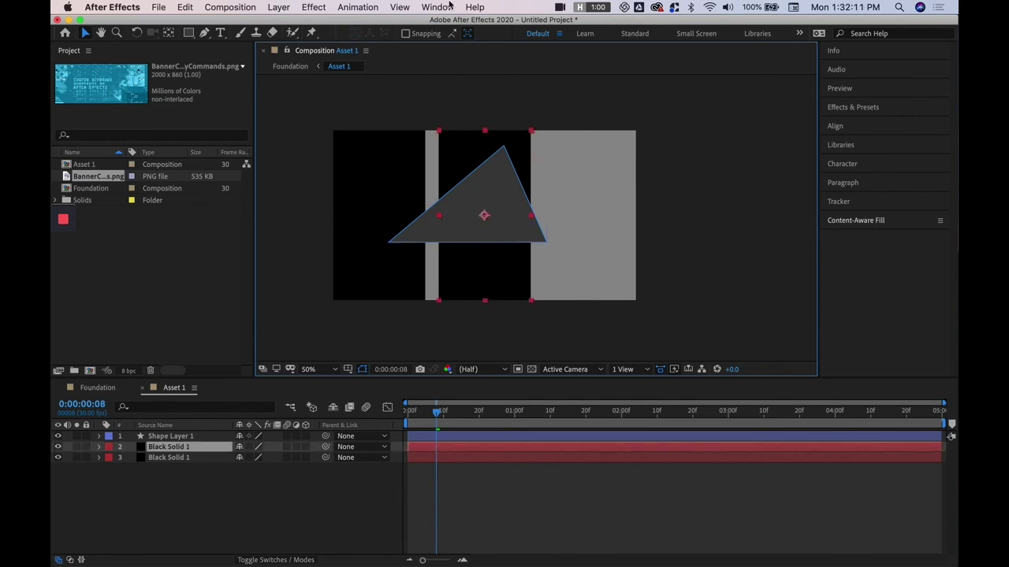
click(379, 7)
mouse_move(402, 8)
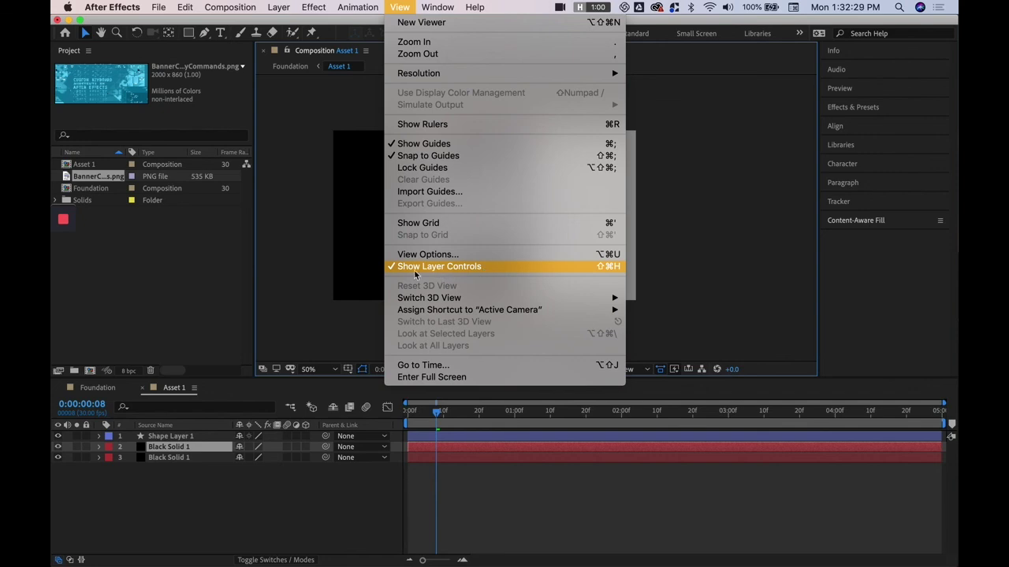
key(Escape)
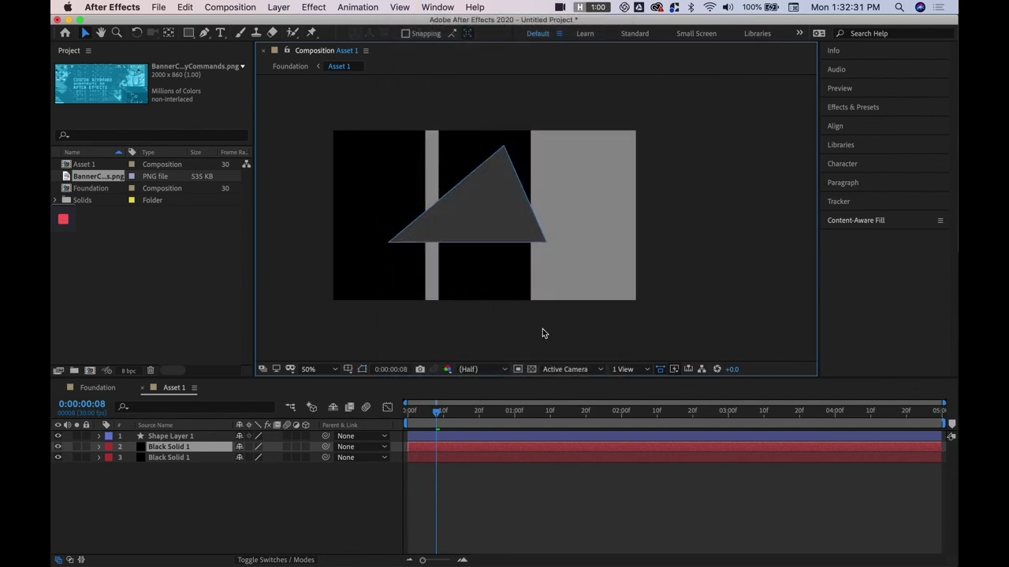
click(531, 304)
click(509, 286)
drag(511, 268, 567, 279)
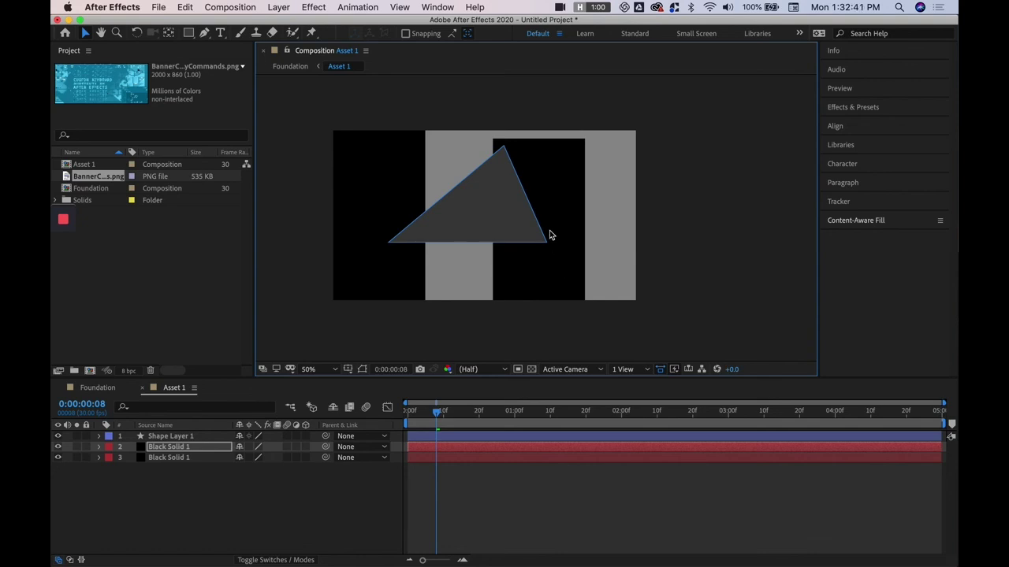
key(super+z)
click(393, 7)
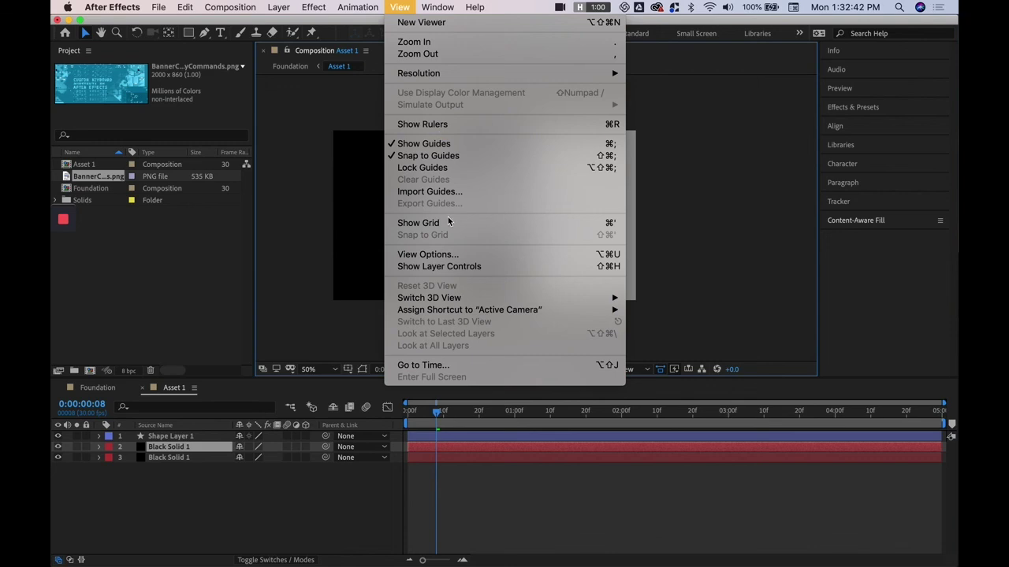
click(446, 265)
drag(499, 273, 612, 264)
key(super+z)
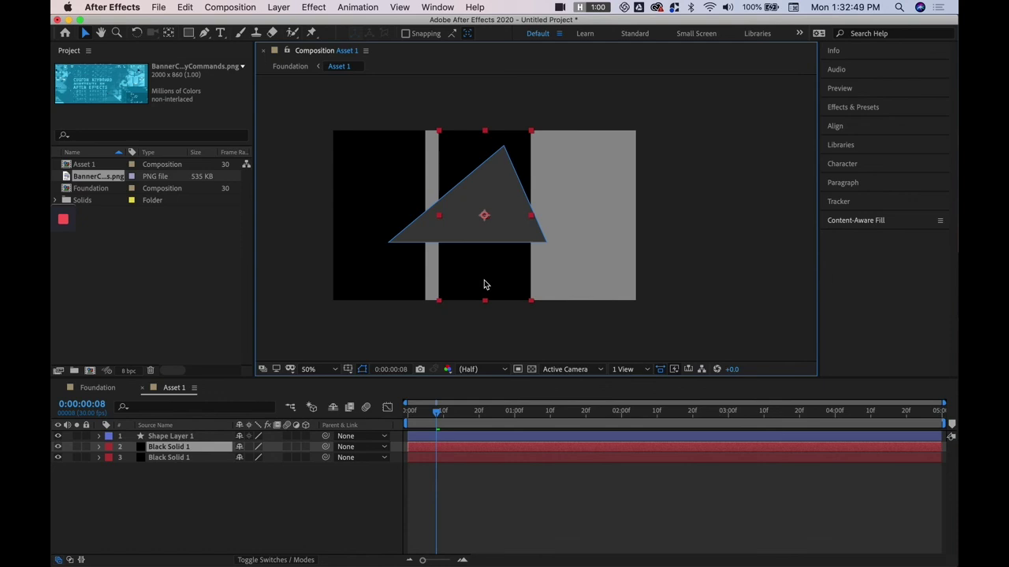
drag(484, 285, 604, 284)
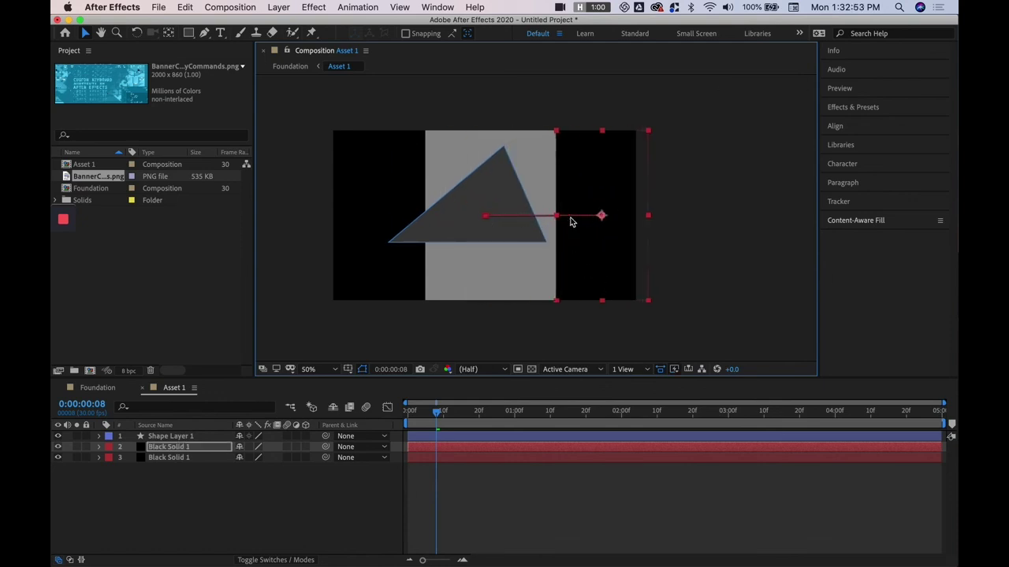
- At 0:00:00:19, curve the motion path at both points with the Convert Vertex Tool
key(space)
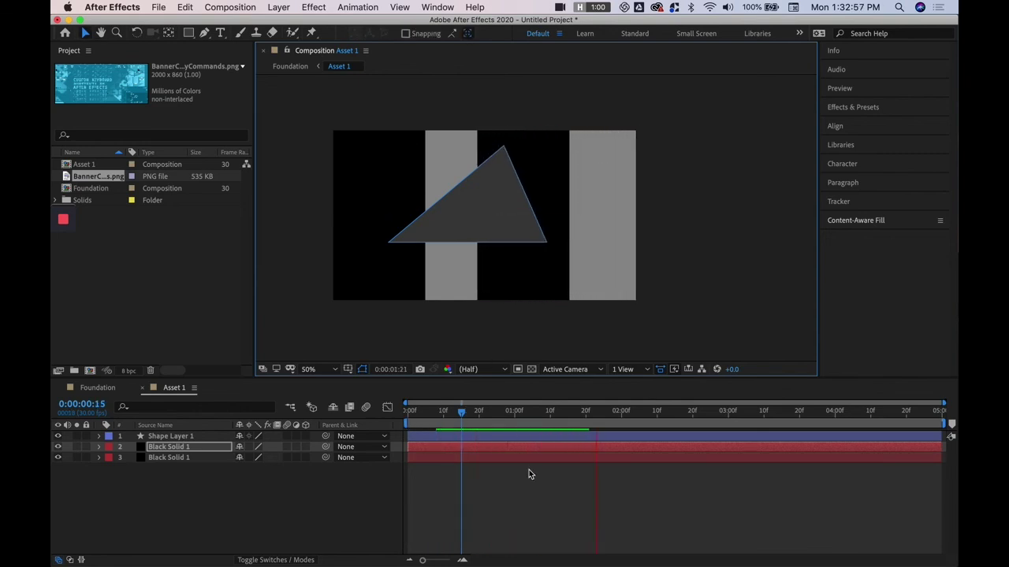
drag(513, 409, 476, 410)
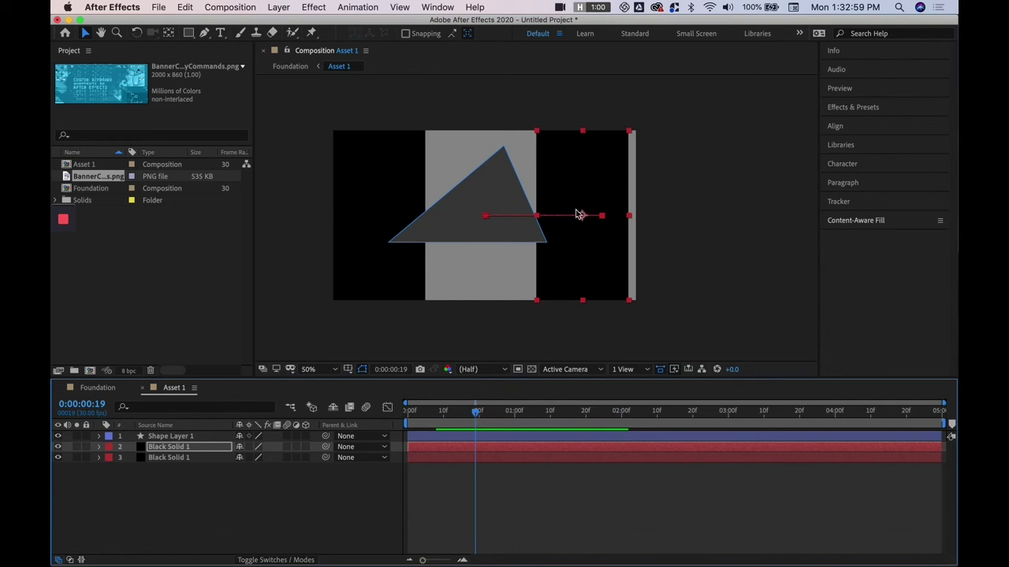
click(602, 218)
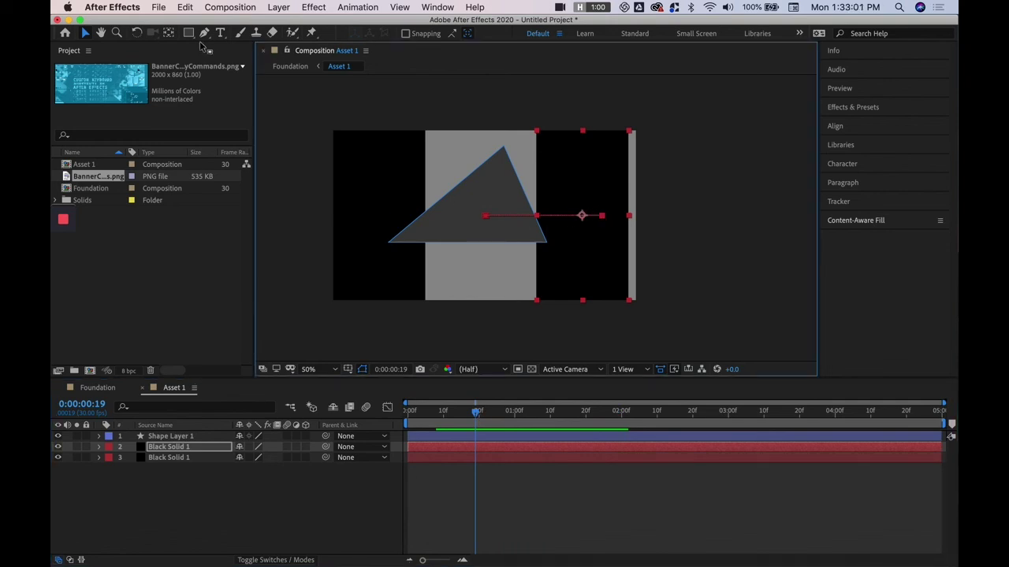
drag(203, 32, 240, 71)
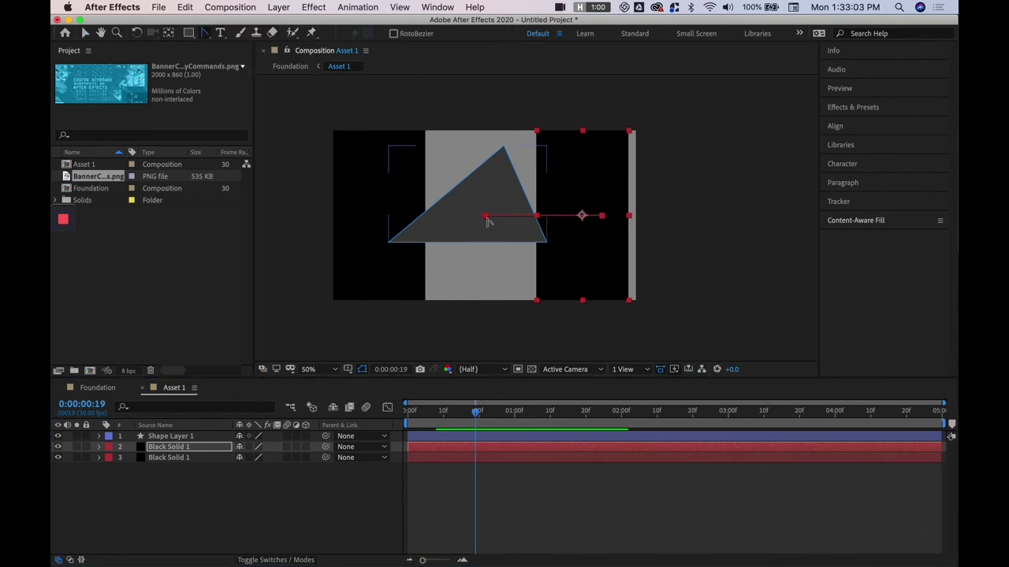
drag(486, 216, 541, 256)
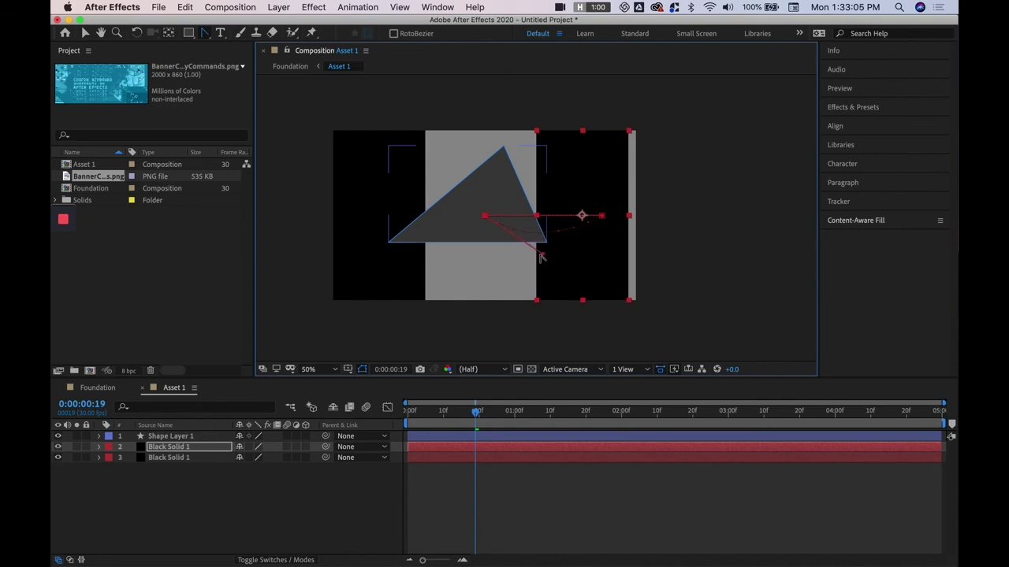
drag(607, 219, 633, 252)
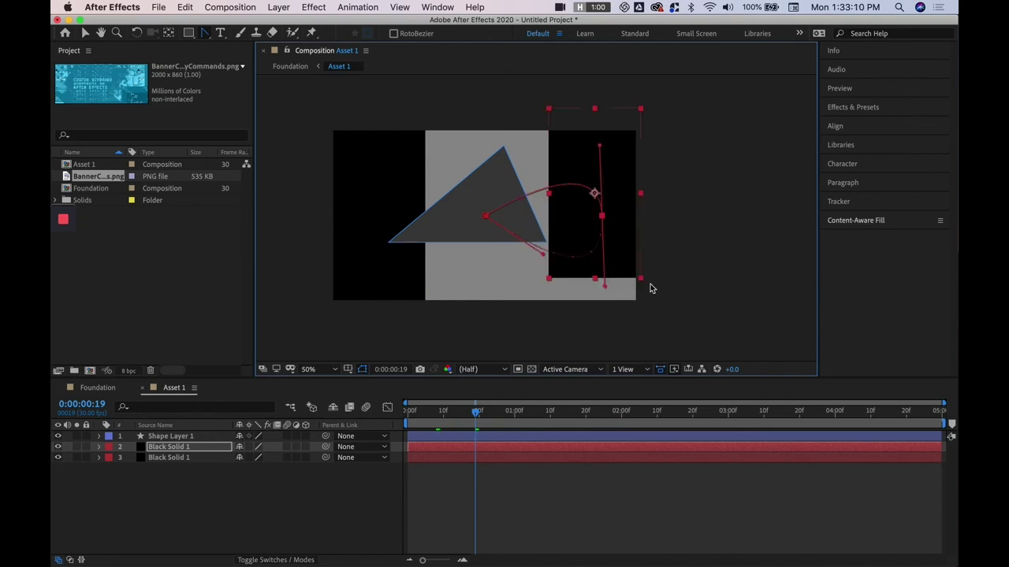
- Preview the curved motion from the start and toggle the layer handles and path display
drag(471, 417, 371, 418)
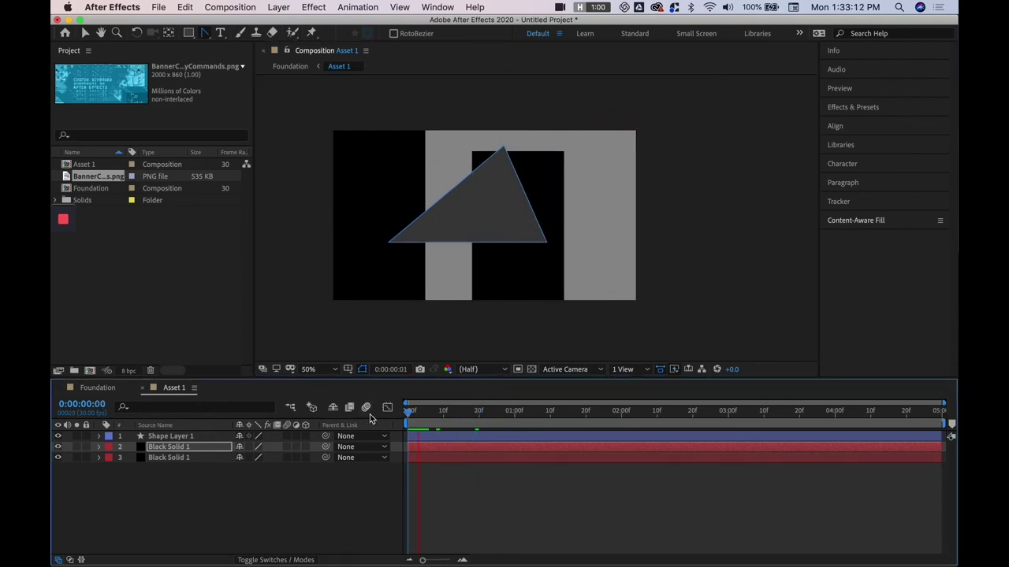
key(space)
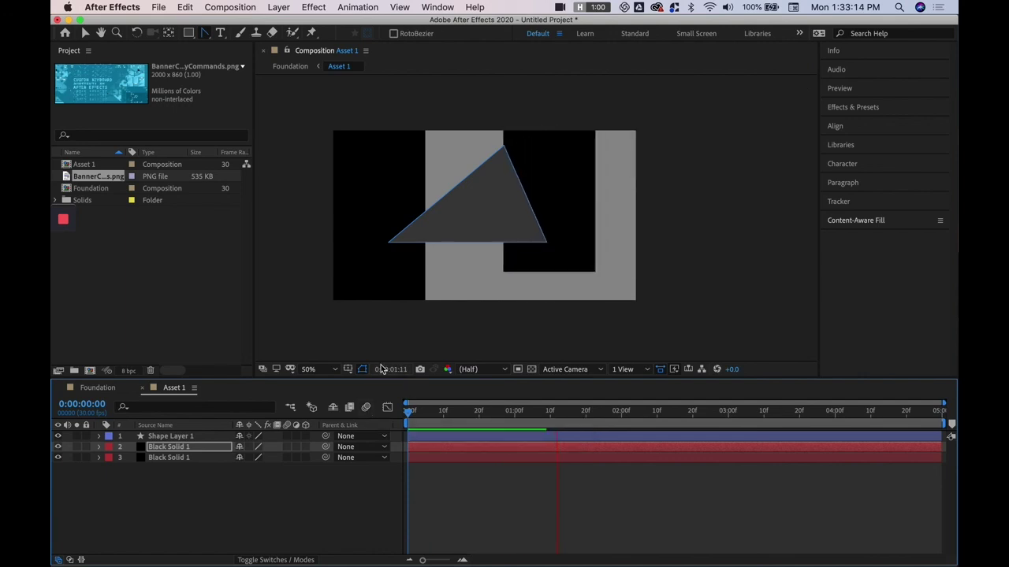
key(space)
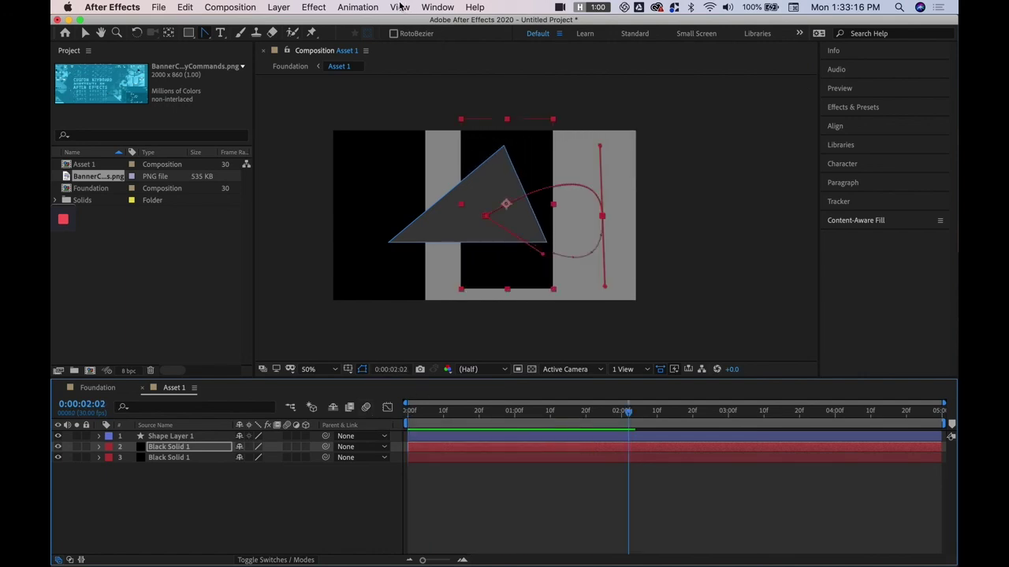
click(399, 6)
click(465, 266)
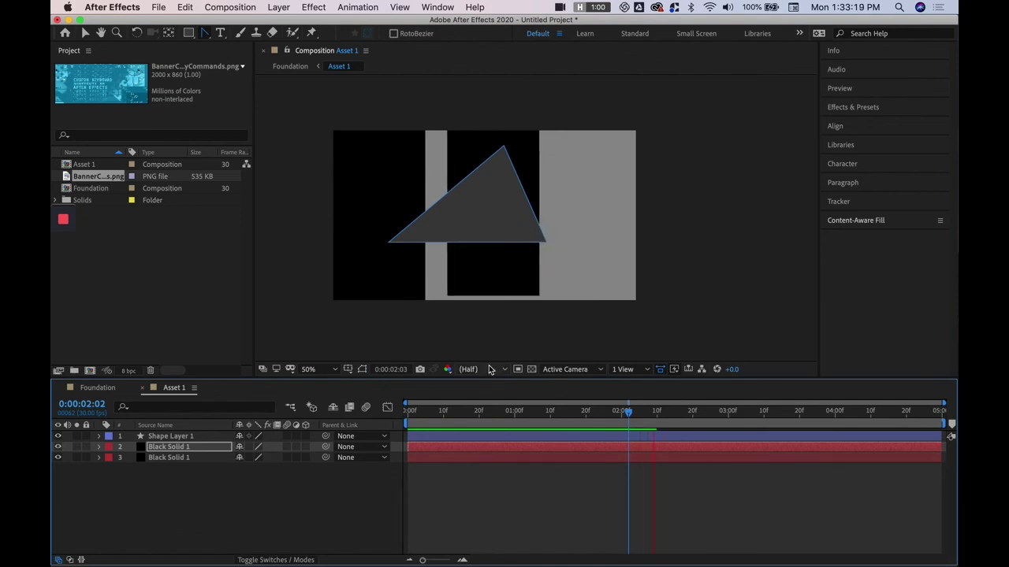
click(400, 6)
click(465, 265)
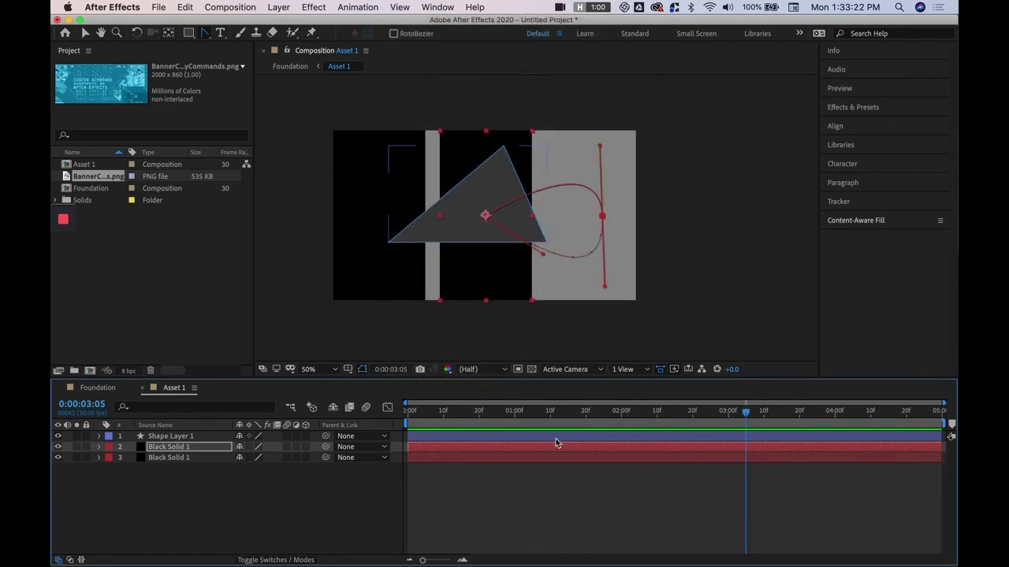
key(Home)
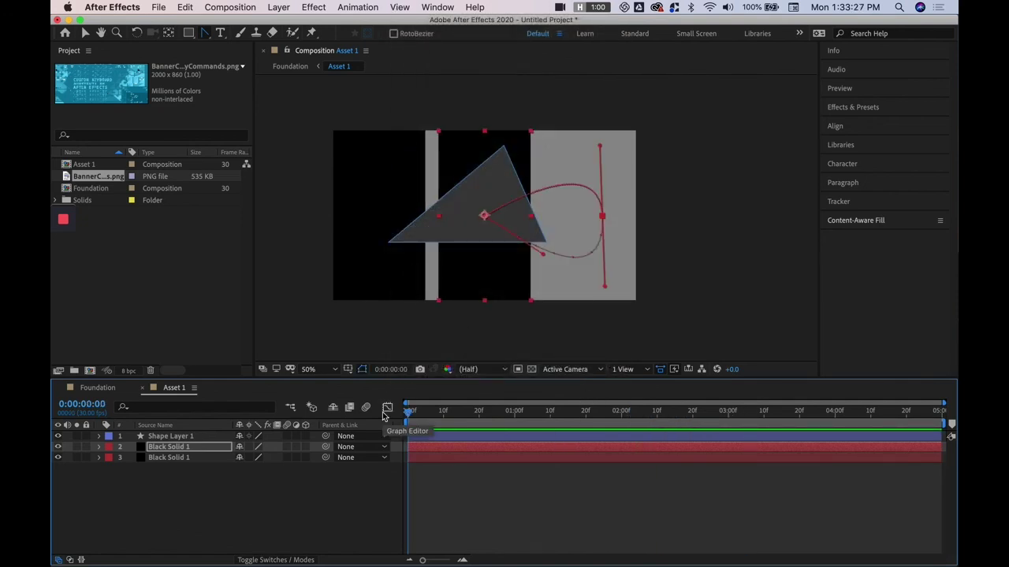